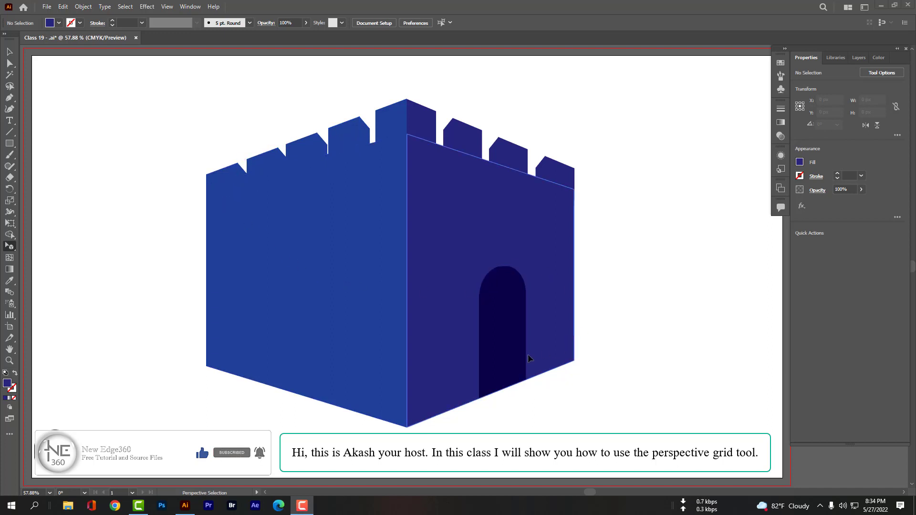
Choose the Perspective Grid Tool to overlay a two-point grid on the castle drawing.
click(11, 247)
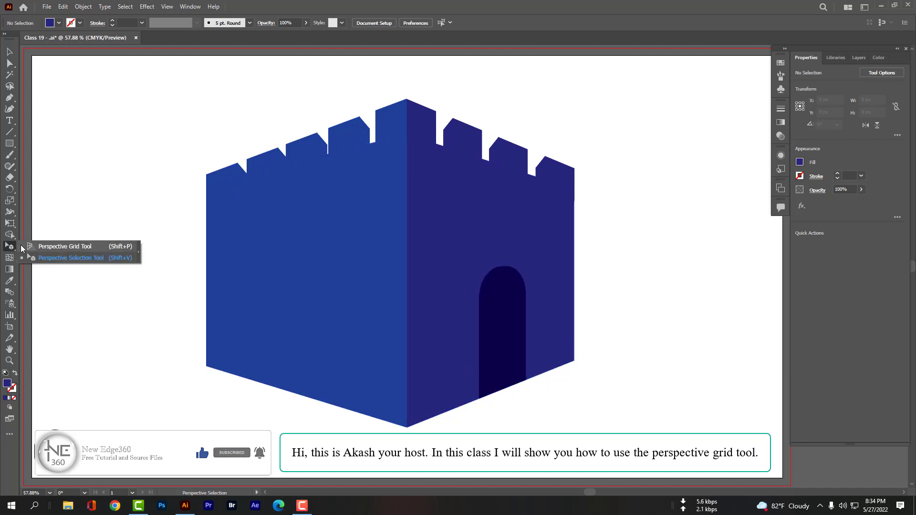
click(58, 246)
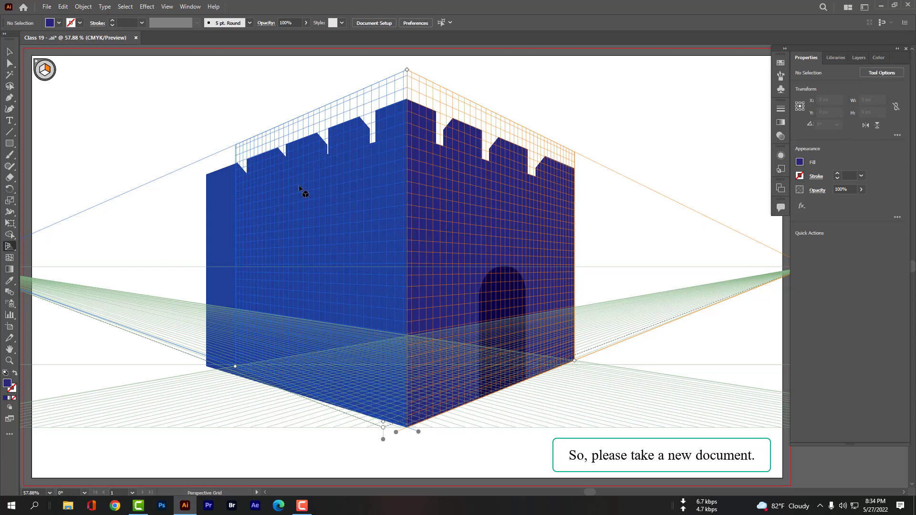
Save and close the castle file, then create a new document named 'Class 19 - Prespective tool'.
click(136, 38)
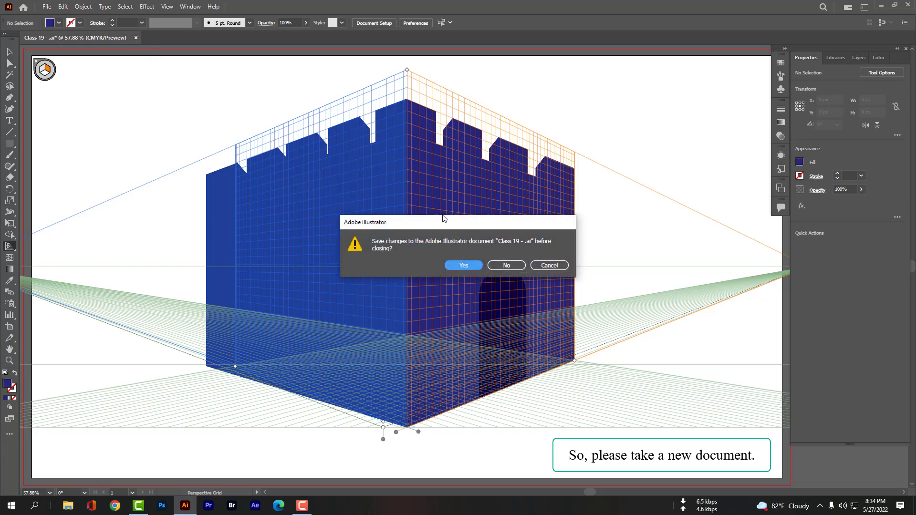
click(465, 265)
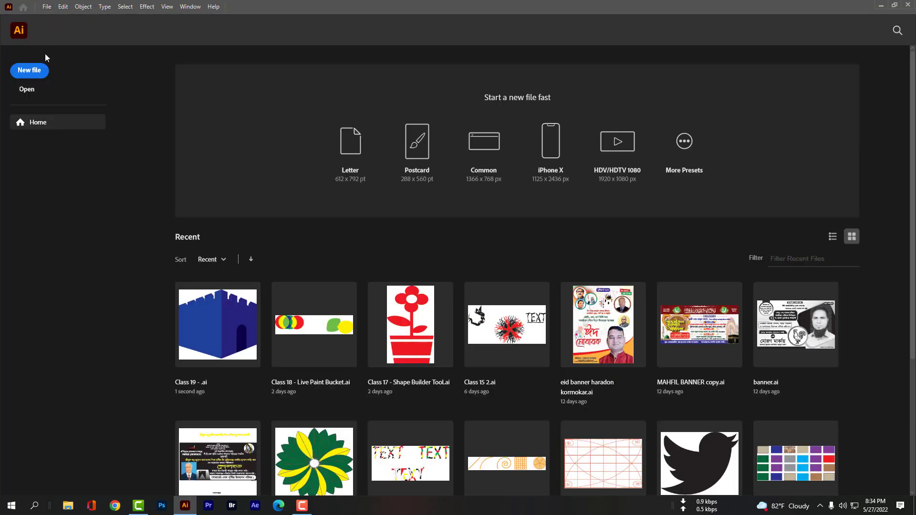
click(37, 72)
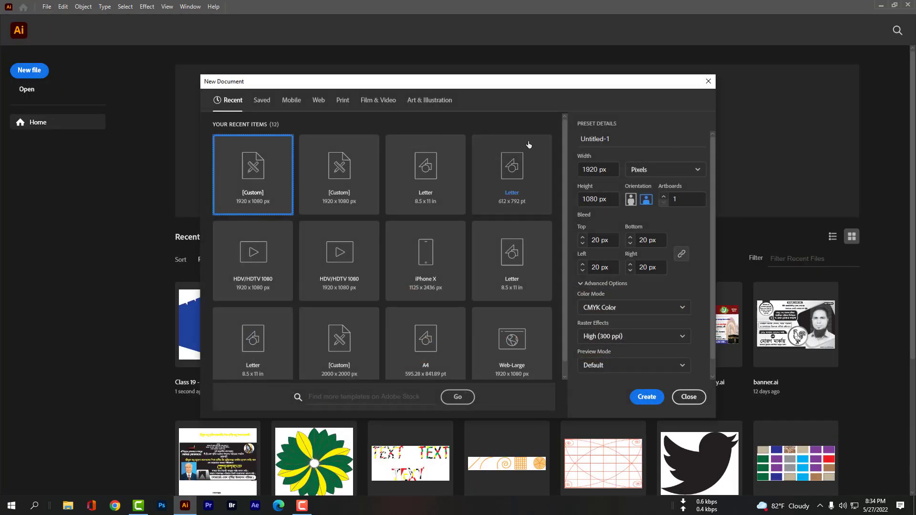
click(622, 139)
drag(623, 139, 569, 135)
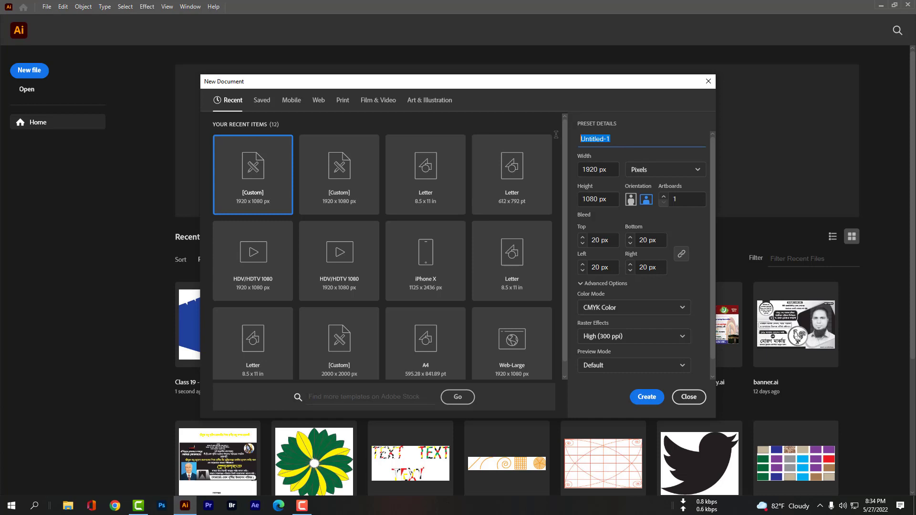
text(Class 19 - Prespective tool)
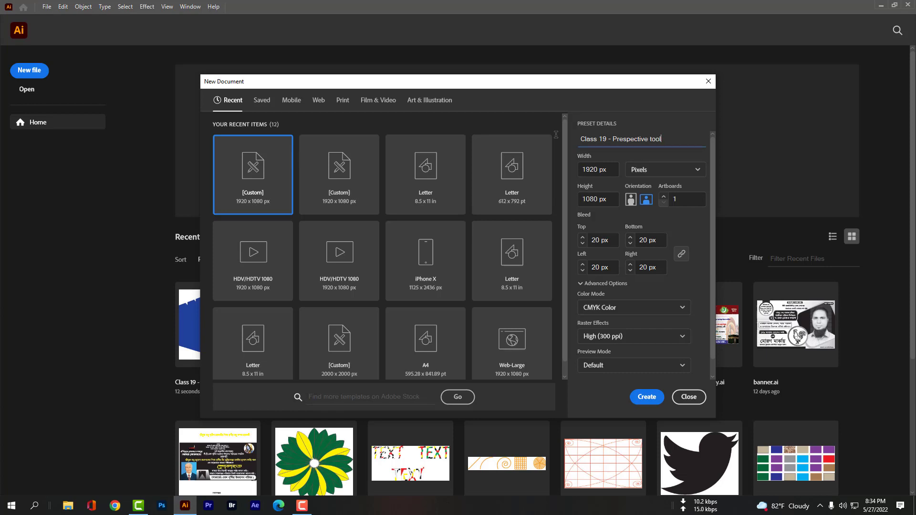
click(645, 394)
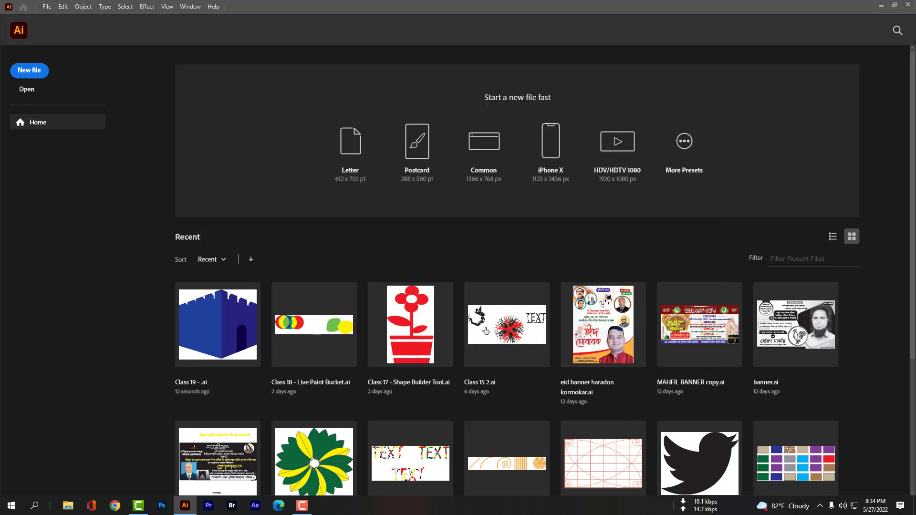
Show the perspective grid on the new artboard with Ctrl+Shift+I.
scroll(484, 323, right, 2)
scroll(484, 323, right, 2)
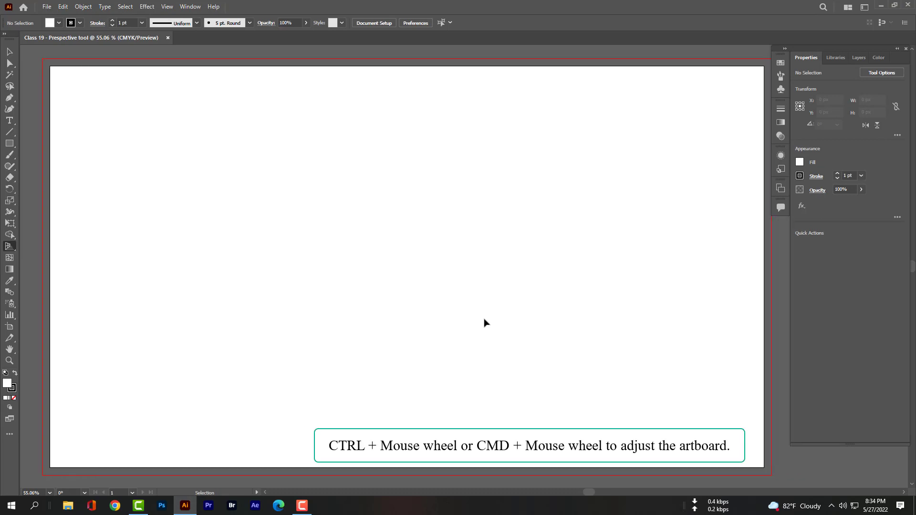
scroll(485, 323, right, 1)
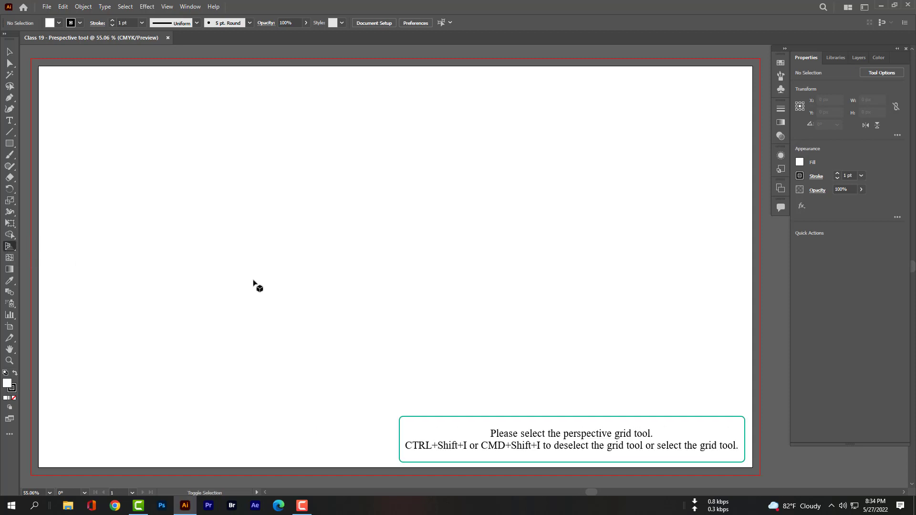
key(ctrl+shift+i)
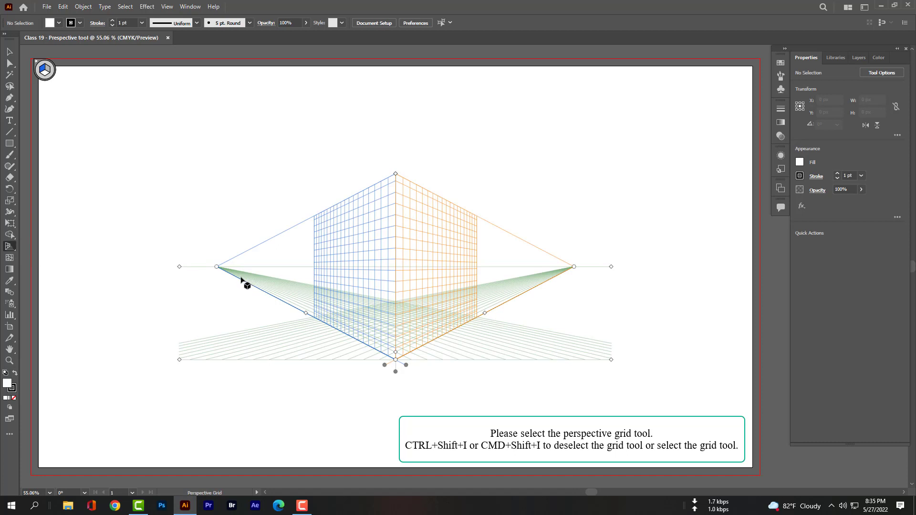
key(ctrl+shift+i)
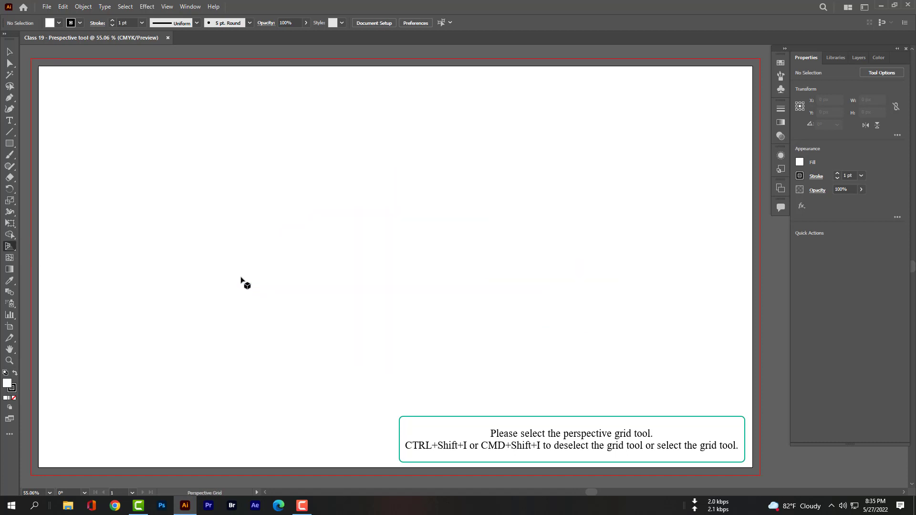
key(ctrl+shift+i)
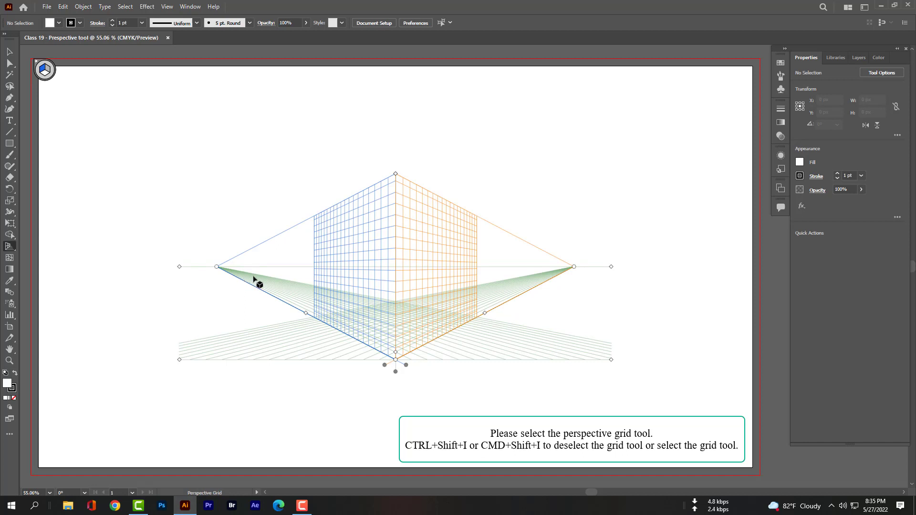
Stretch the grid taller, push both vanishing points outward, and extend it downward.
drag(396, 175, 395, 99)
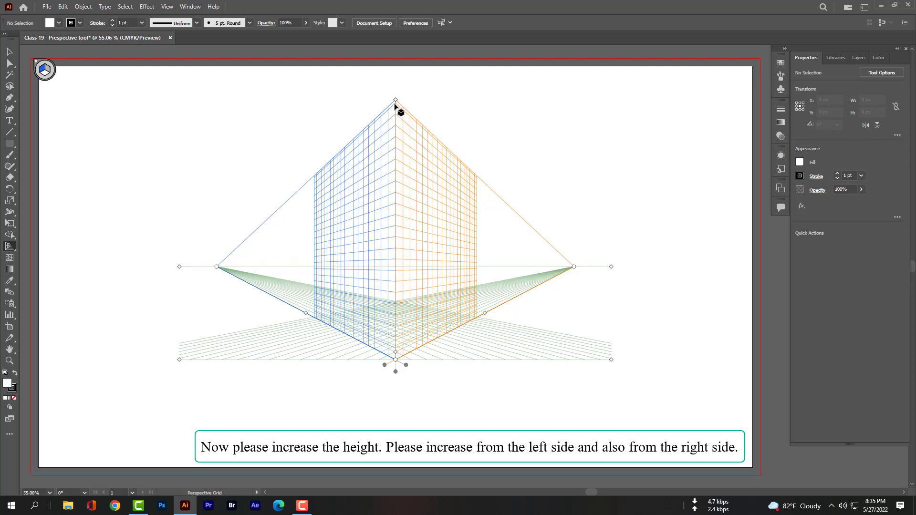
drag(395, 99, 396, 96)
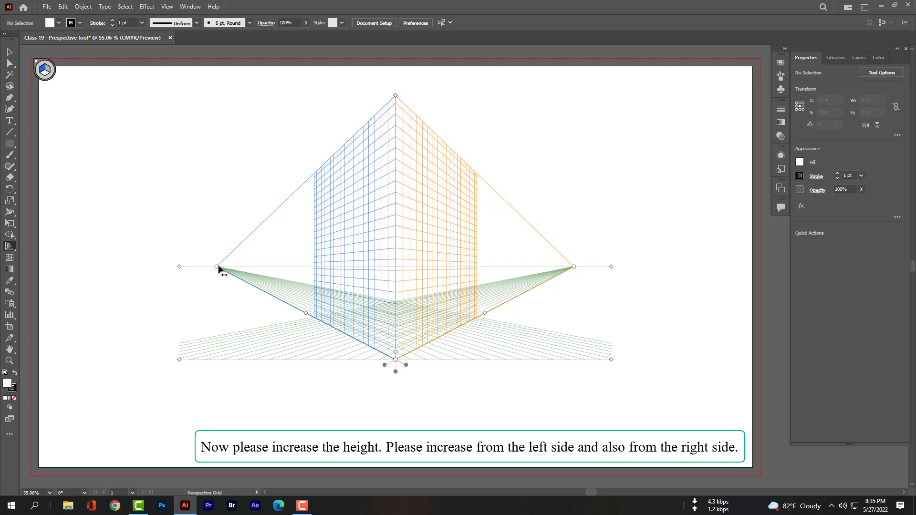
mouse_move(216, 268)
mouse_down()
mouse_move(67, 276)
mouse_move(98, 280)
mouse_up()
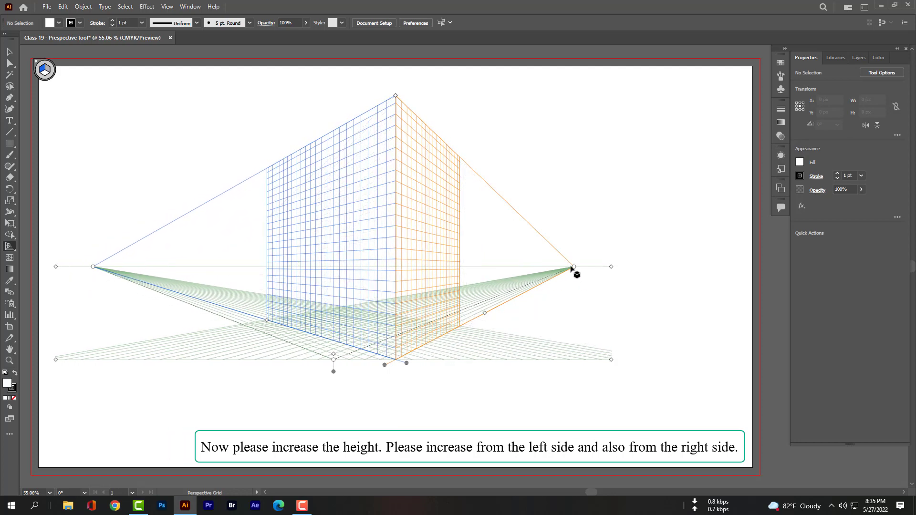
drag(577, 268, 702, 270)
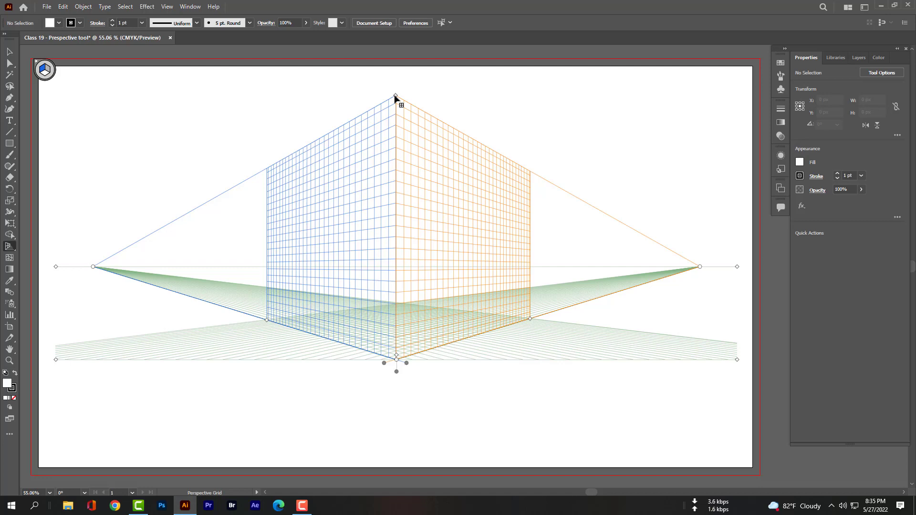
drag(393, 91, 395, 78)
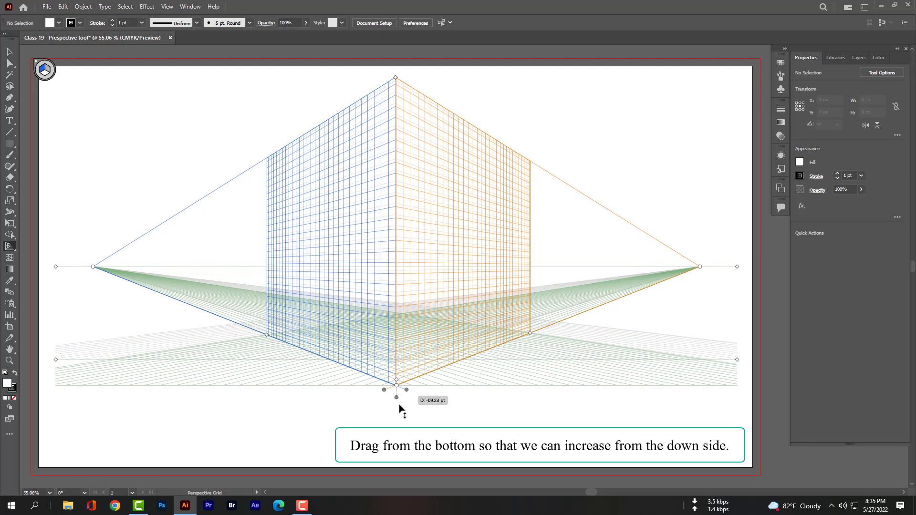
drag(396, 372, 396, 424)
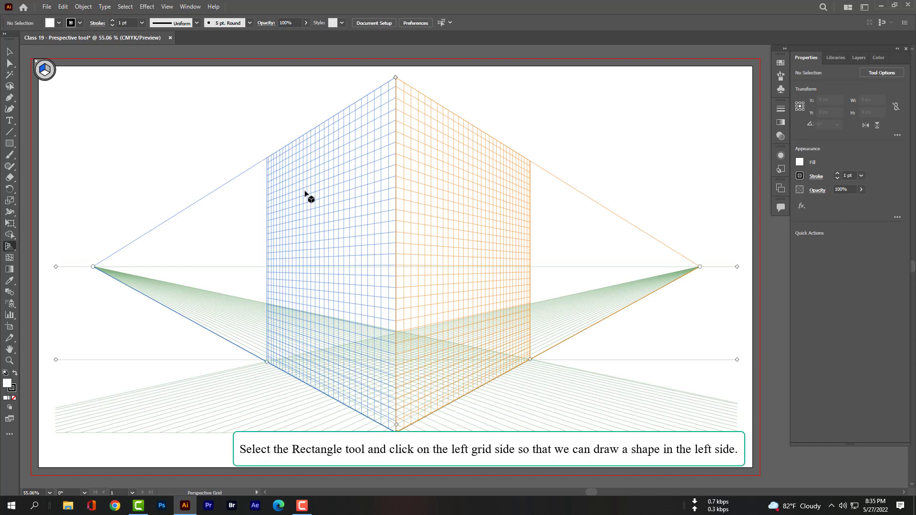
Draw a rectangle on the left grid plane covering the lower wall.
click(10, 144)
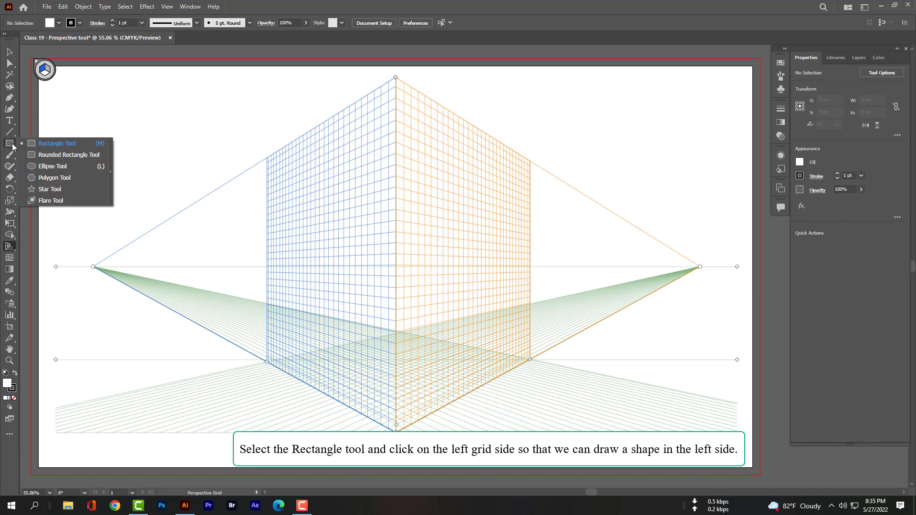
click(48, 142)
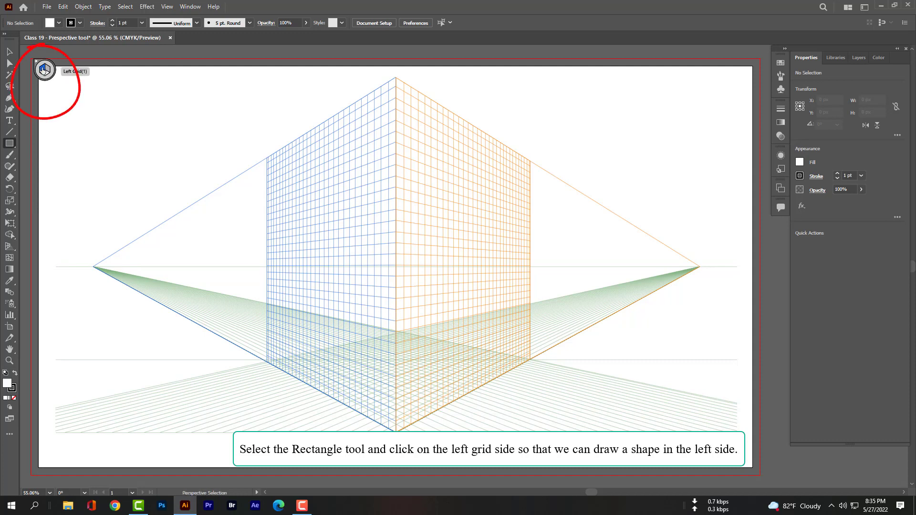
click(44, 70)
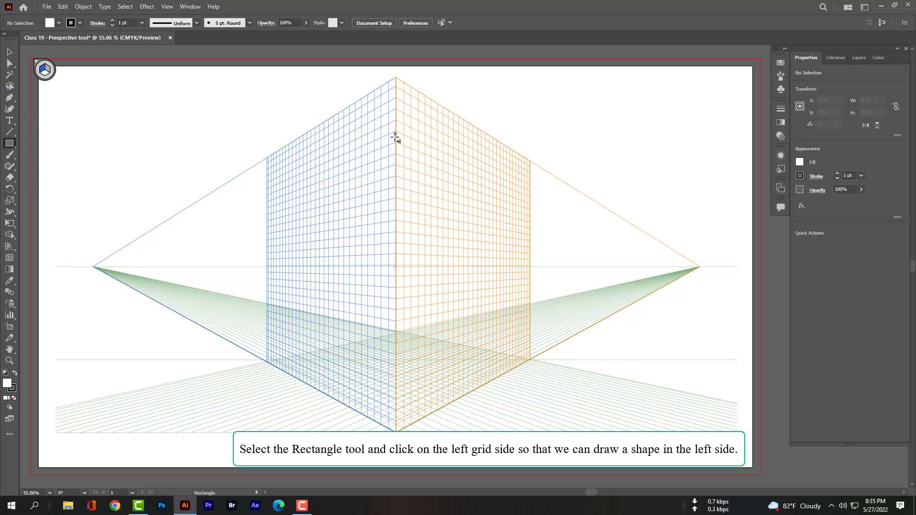
drag(395, 143, 268, 249)
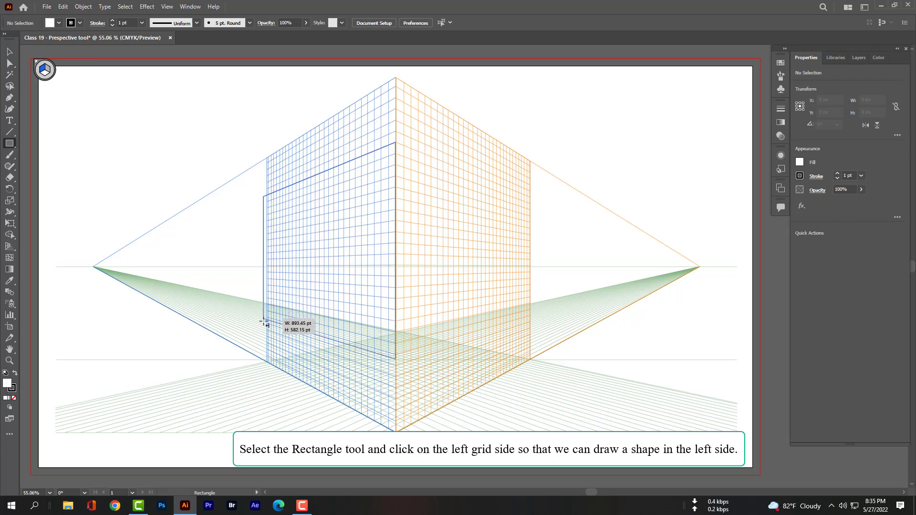
mouse_move(268, 250)
mouse_down()
mouse_move(269, 373)
mouse_move(267, 363)
mouse_up()
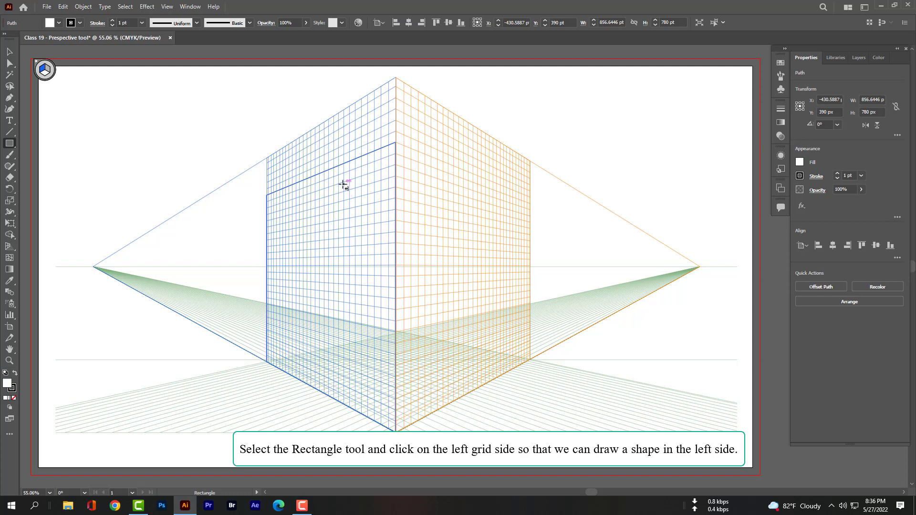
Fill the left-wall rectangle with a mid-grey swatch.
click(49, 24)
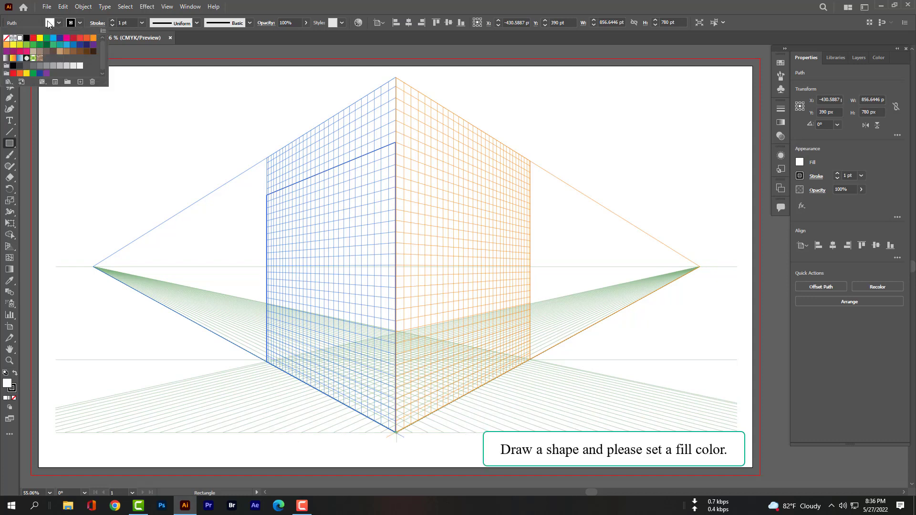
click(34, 38)
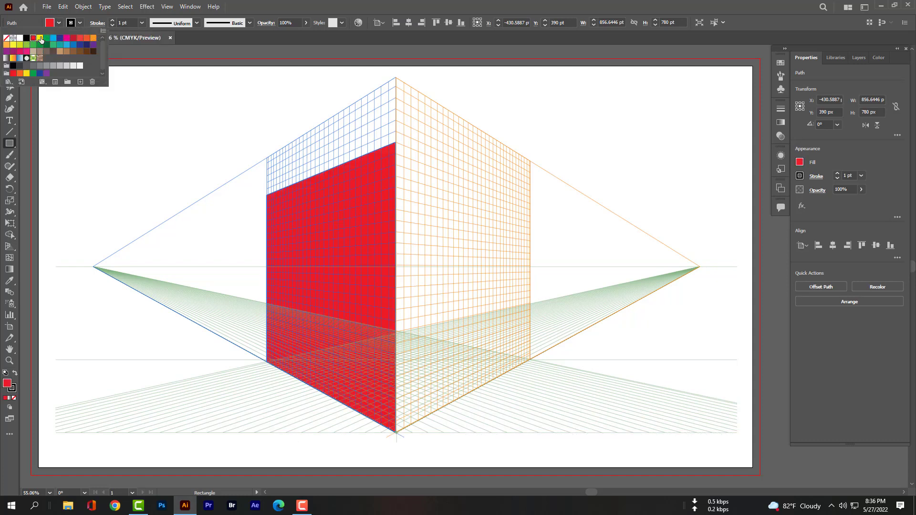
click(47, 38)
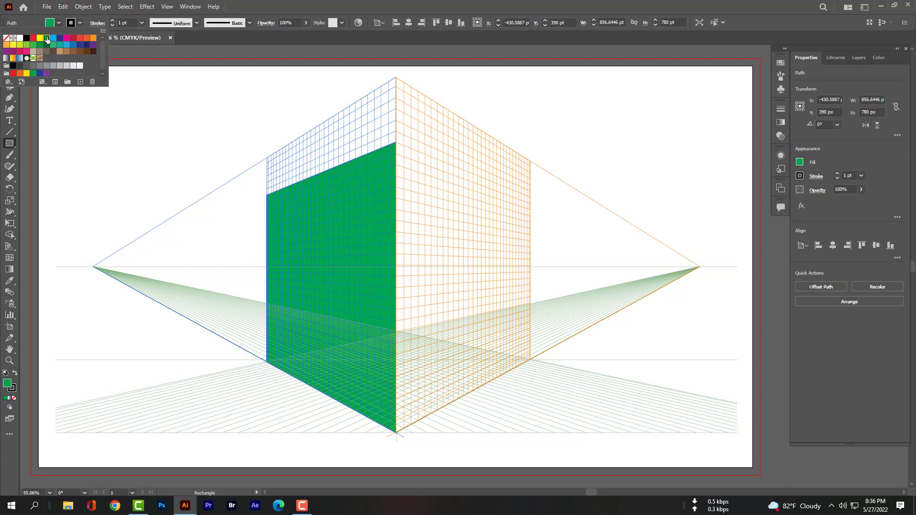
click(39, 66)
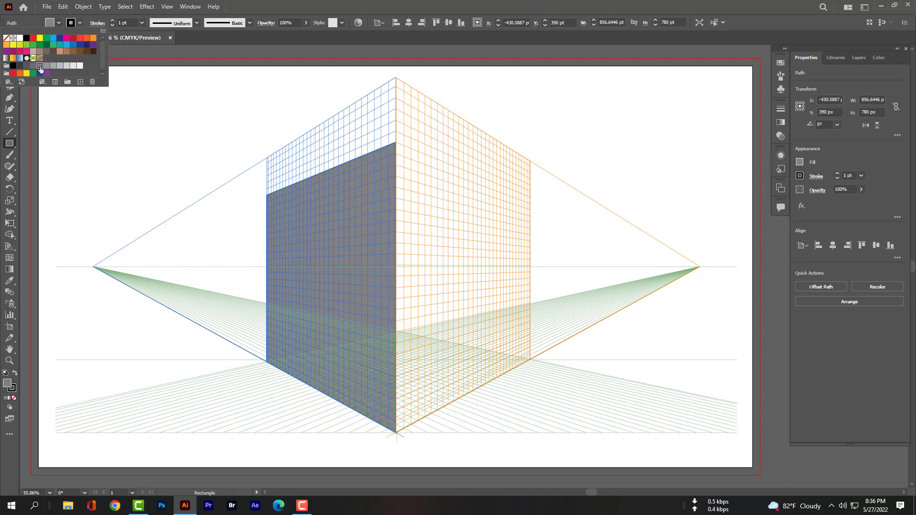
click(58, 22)
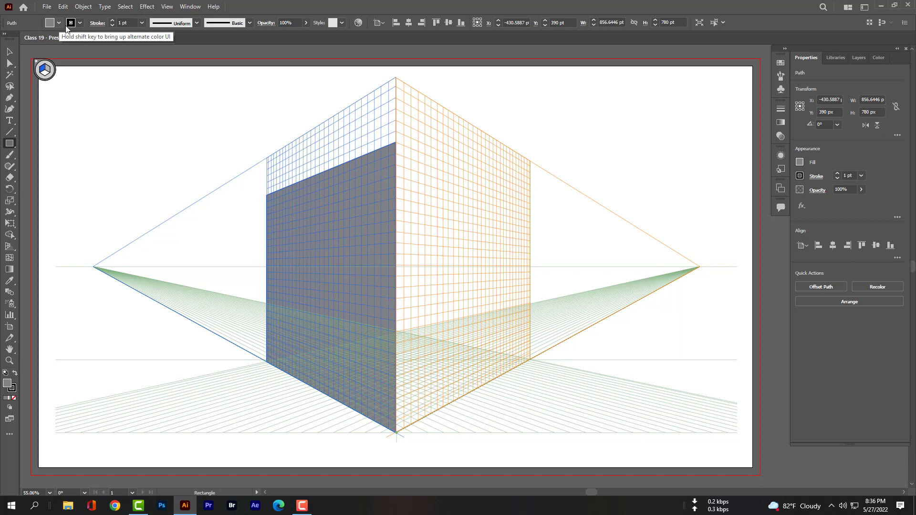
Draw a rectangle across the right grid plane and fill it with a lighter grey.
click(48, 71)
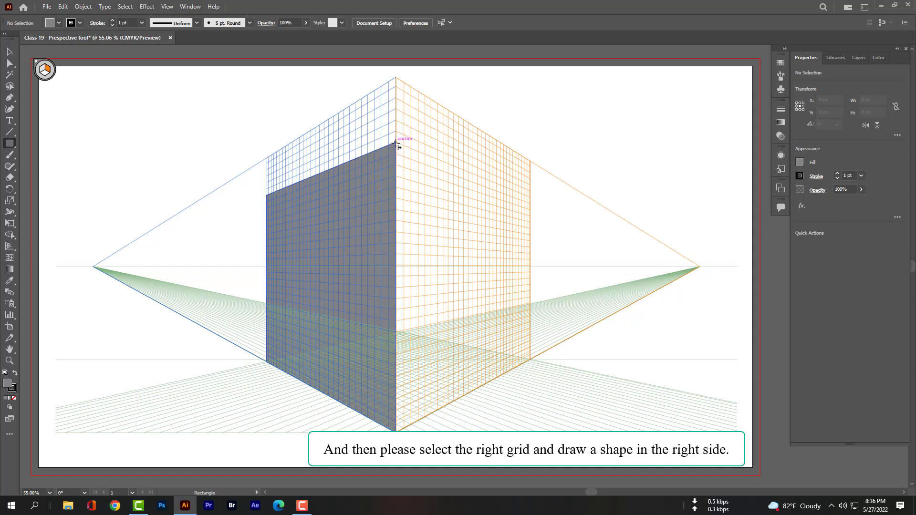
mouse_move(396, 143)
mouse_down()
mouse_move(535, 300)
mouse_move(531, 360)
mouse_up()
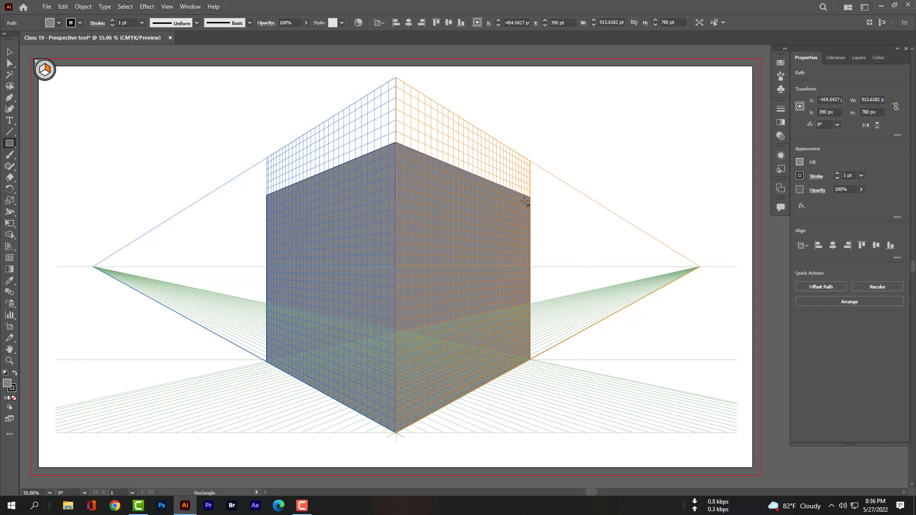
click(58, 23)
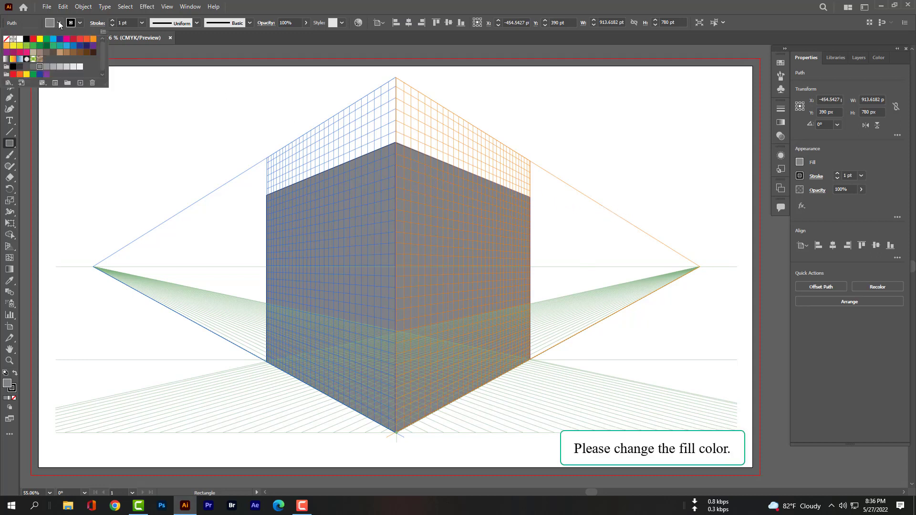
click(46, 67)
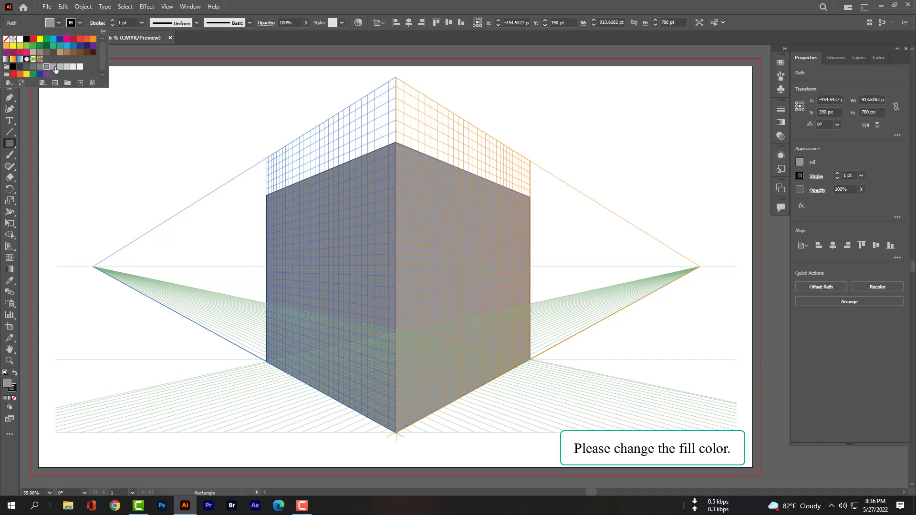
click(54, 67)
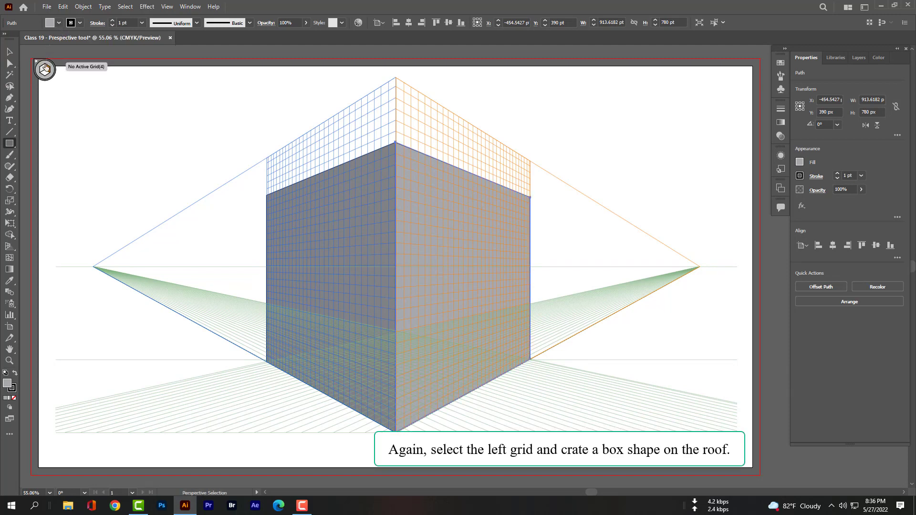
Draw small left and right block faces on the left and right planes at the roof corner.
click(43, 70)
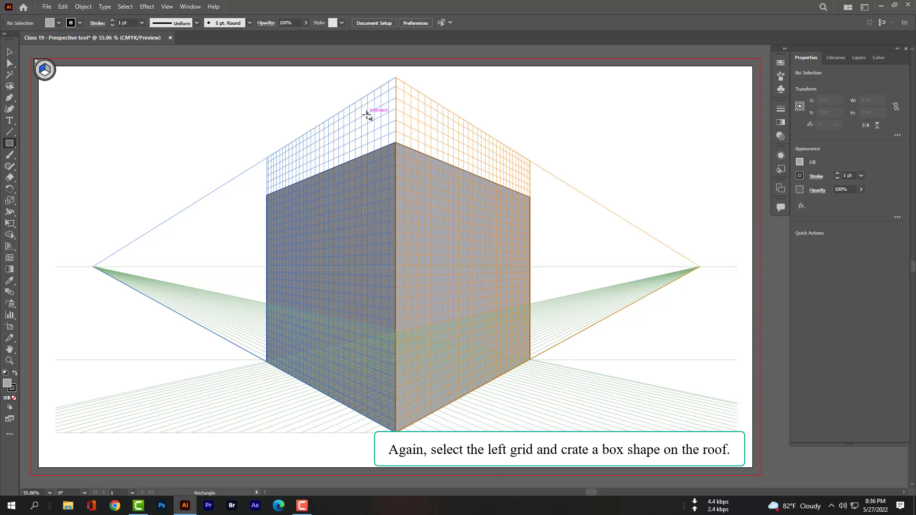
mouse_move(367, 115)
mouse_down()
mouse_move(395, 123)
mouse_move(396, 142)
mouse_up()
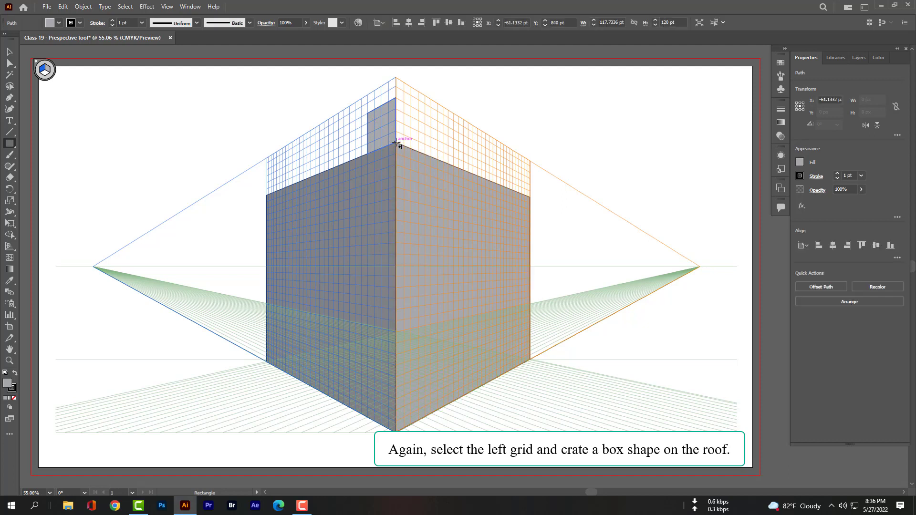
click(46, 71)
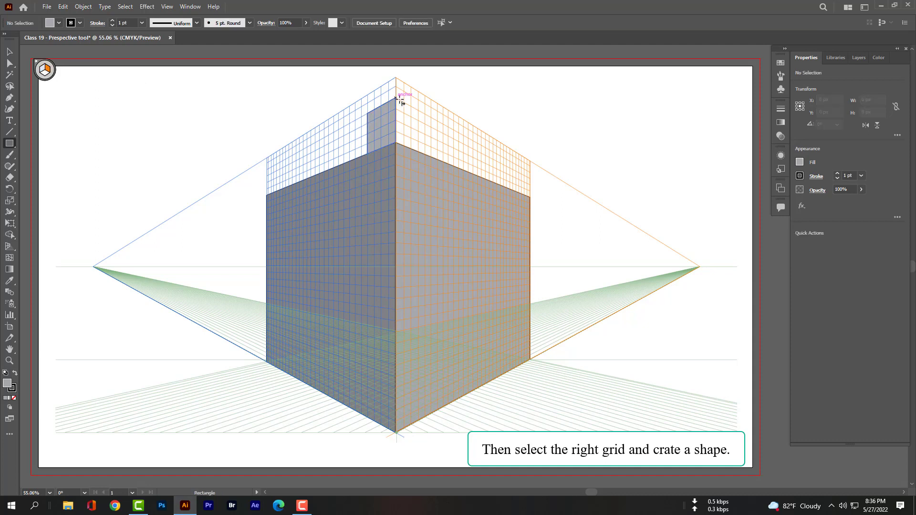
mouse_move(396, 98)
mouse_down()
mouse_move(420, 127)
mouse_move(426, 154)
mouse_up()
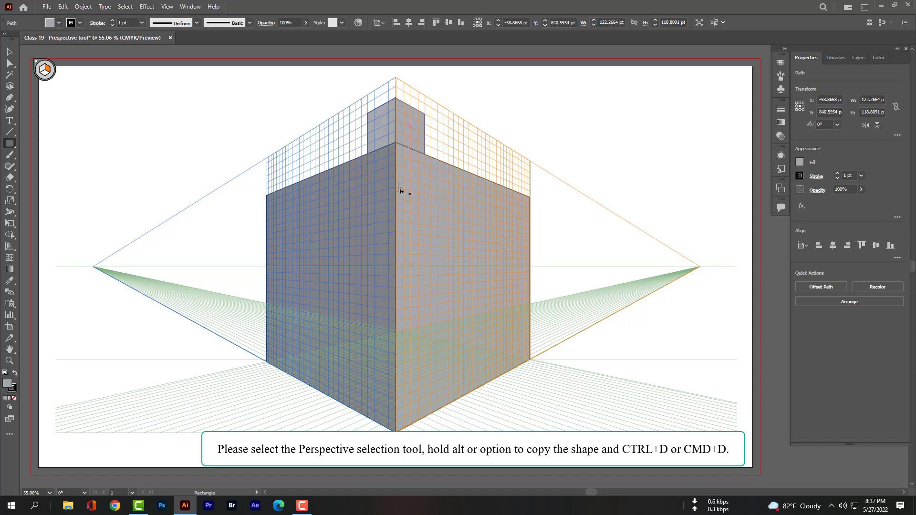
Copy the right roof block along the right wall top and repeat it with Ctrl+D.
drag(9, 246, 62, 262)
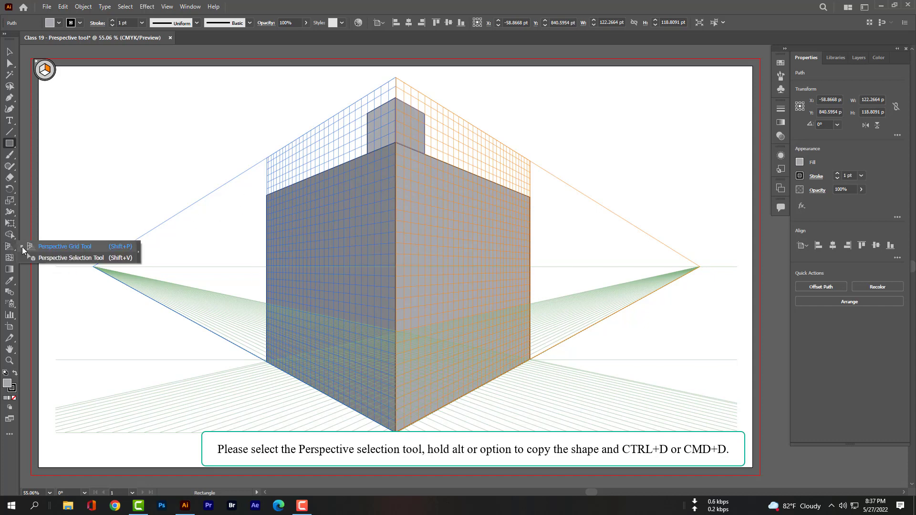
click(70, 257)
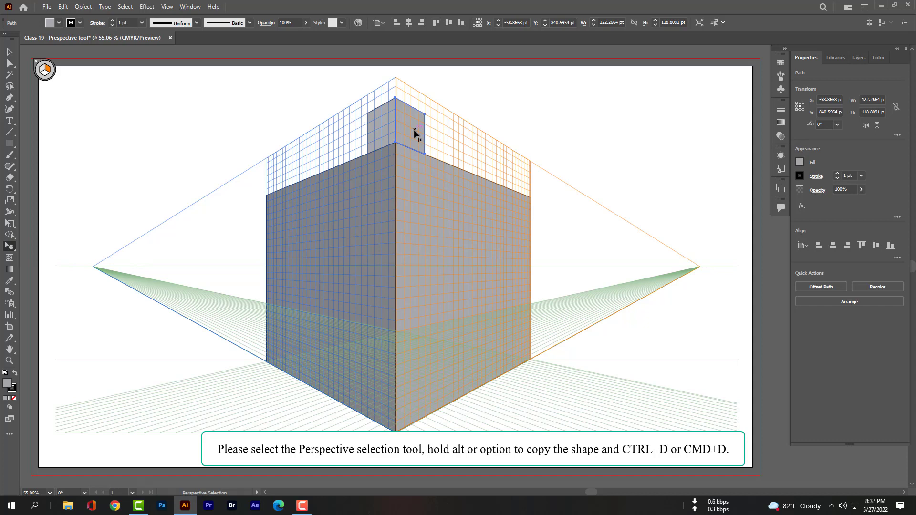
drag(412, 130, 450, 144)
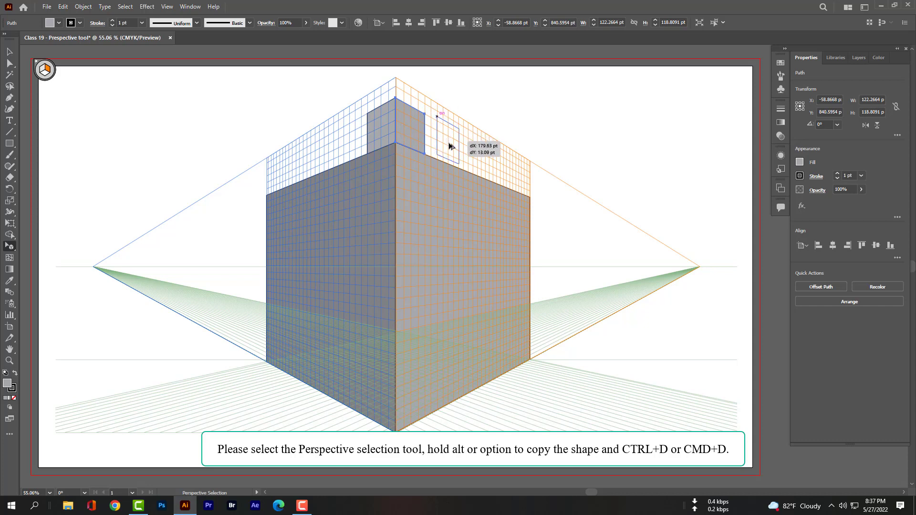
drag(450, 144, 450, 148)
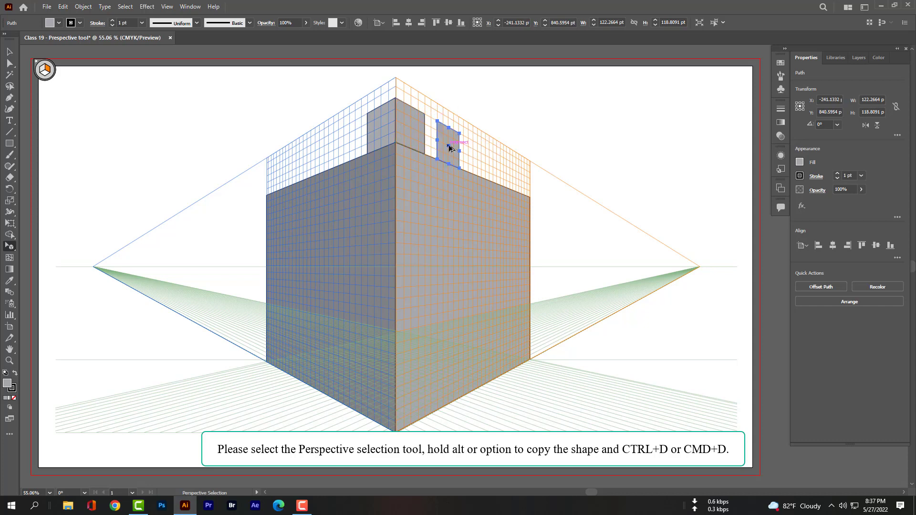
key(ctrl+d)
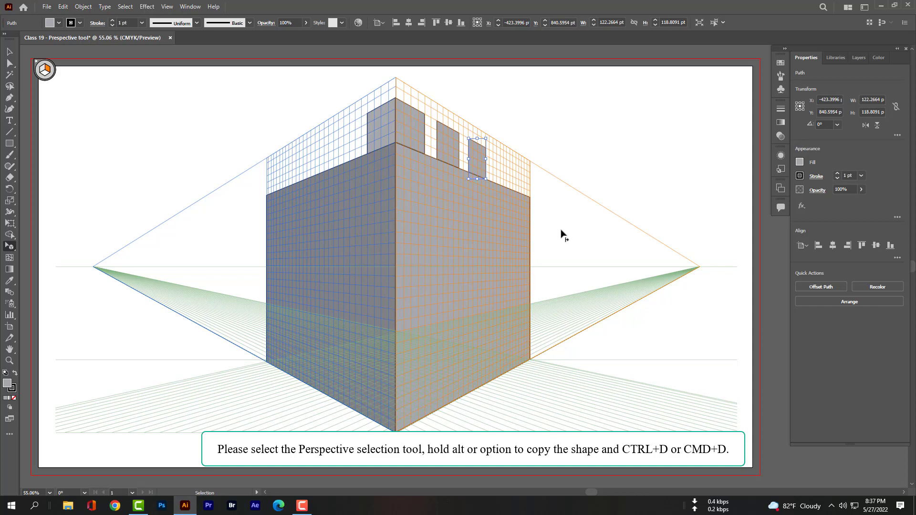
key(ctrl+d)
key(ctrl+d)
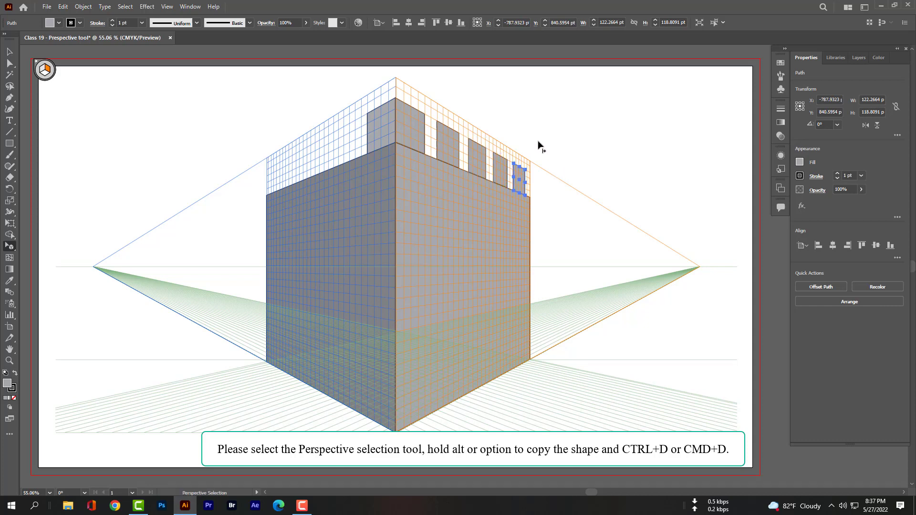
Copy the left roof block along the left wall top and repeat it.
click(382, 135)
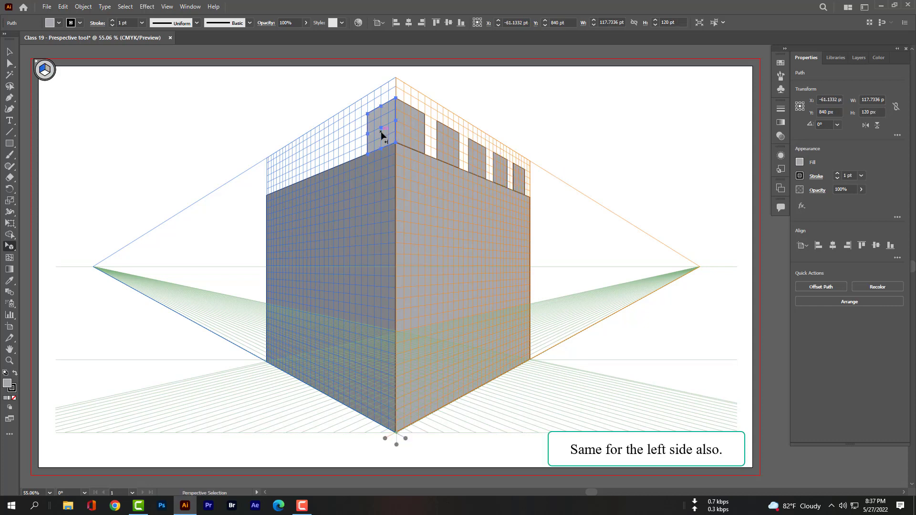
mouse_move(380, 131)
mouse_down()
mouse_move(346, 137)
mouse_move(346, 147)
mouse_up()
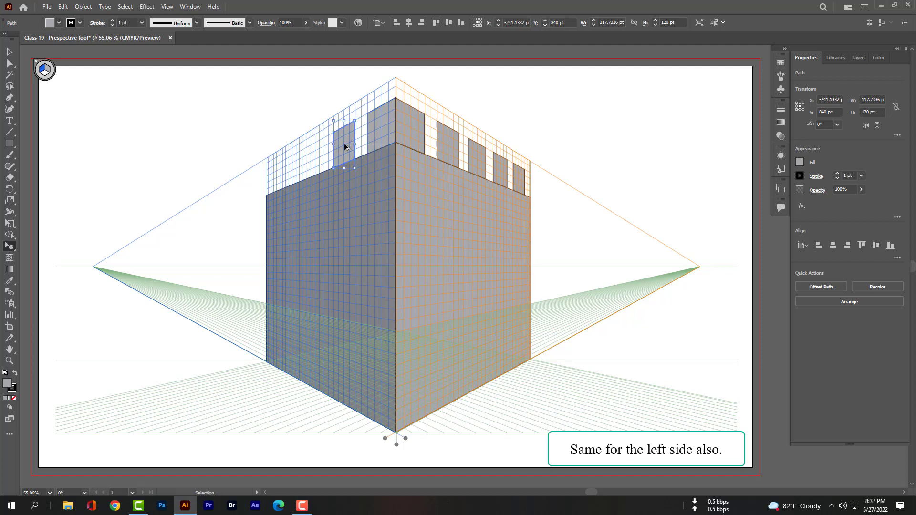
key(ctrl+d)
key(ctrl+d)
key(ctrl+d)
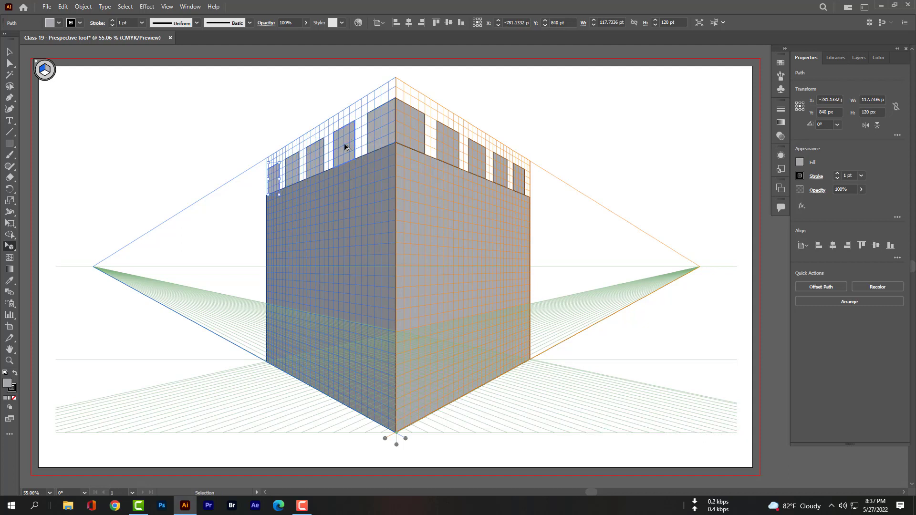
click(270, 101)
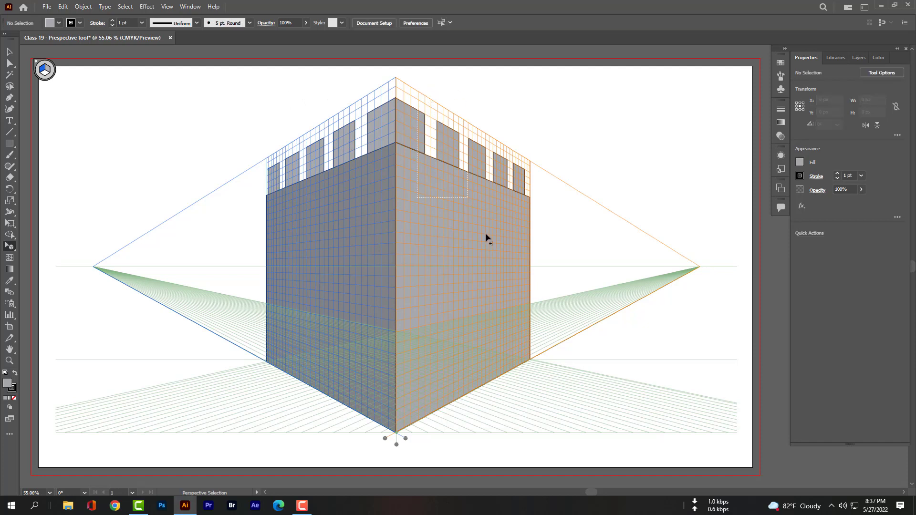
Select the right-side wall shapes and open the fill swatches, then deselect.
click(542, 386)
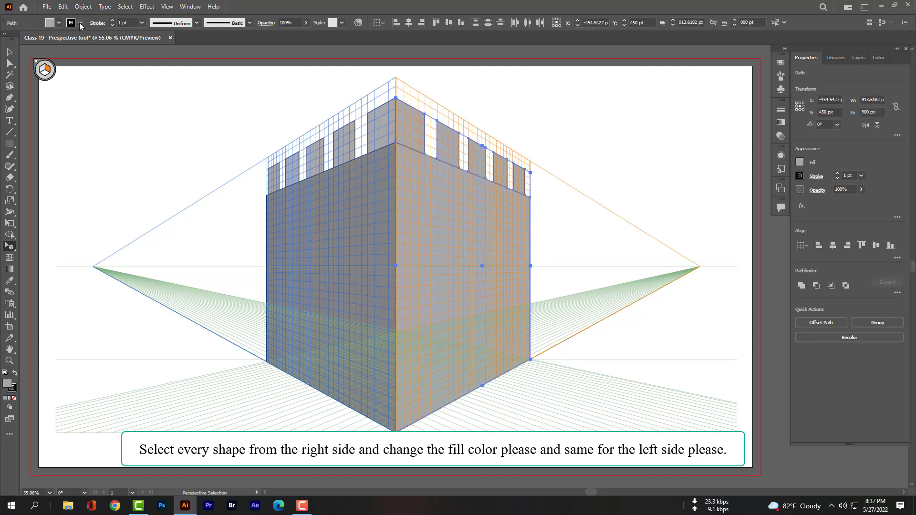
click(62, 25)
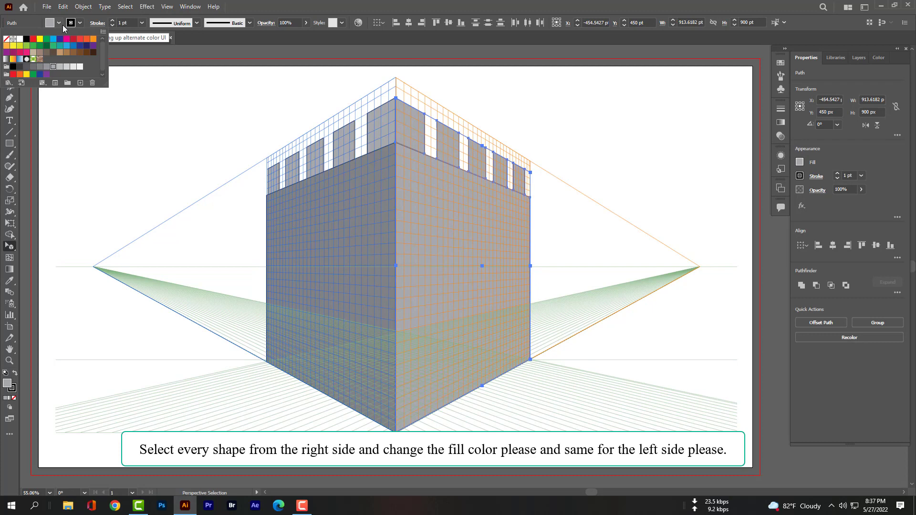
click(196, 111)
click(238, 112)
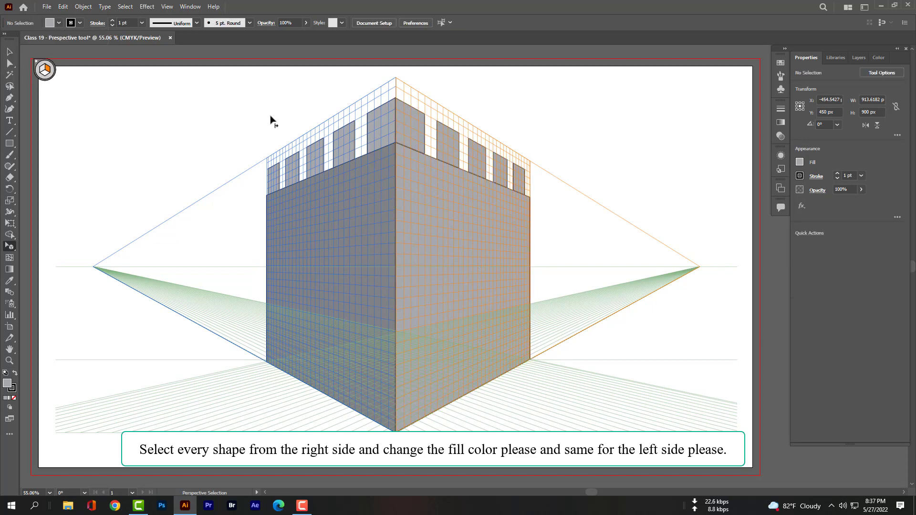
Give the left wall and its battlement blocks a darker grey fill.
mouse_move(172, 91)
mouse_down()
mouse_move(361, 207)
mouse_move(373, 425)
mouse_up()
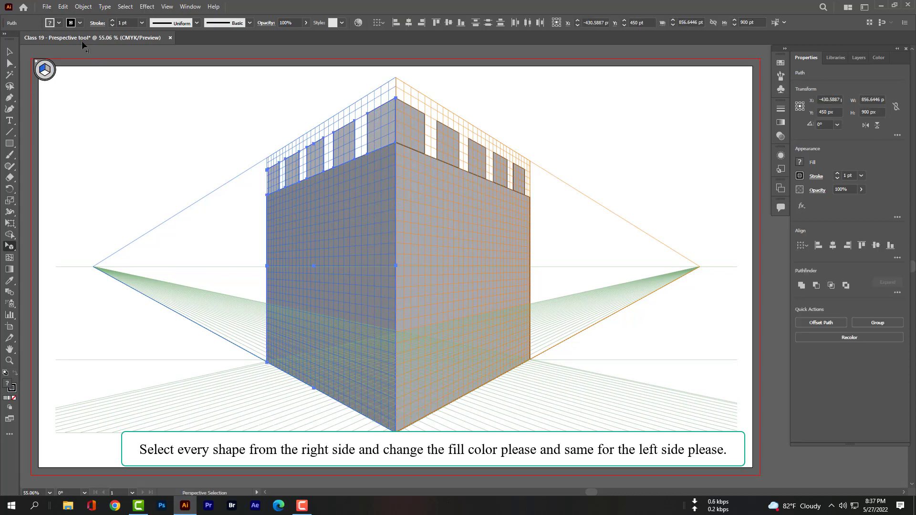
click(60, 24)
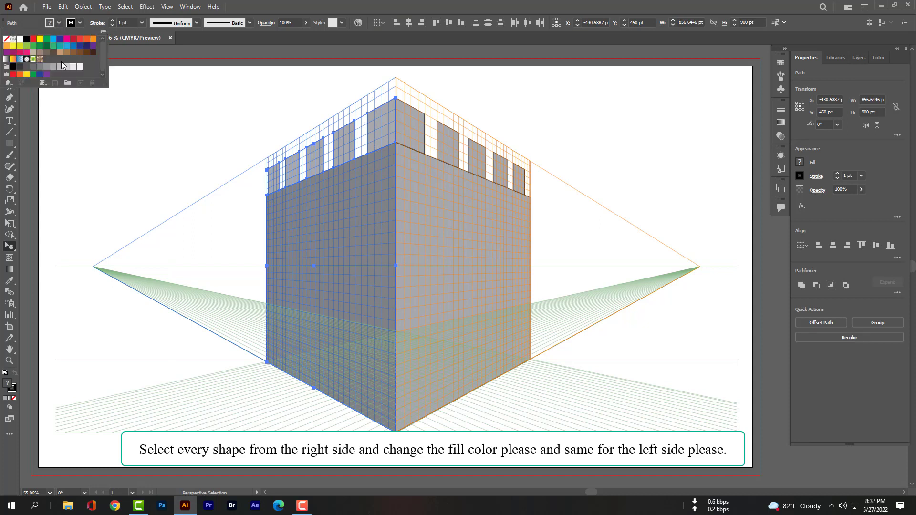
click(33, 67)
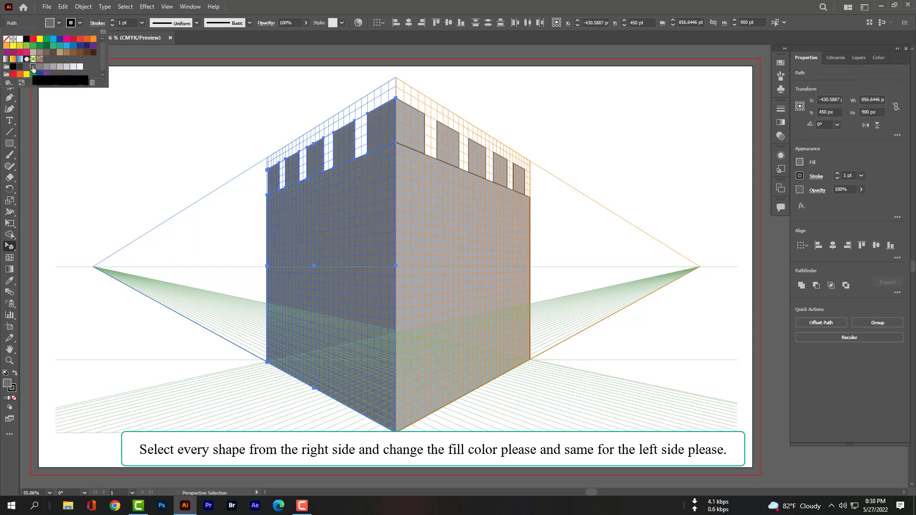
click(194, 98)
click(322, 92)
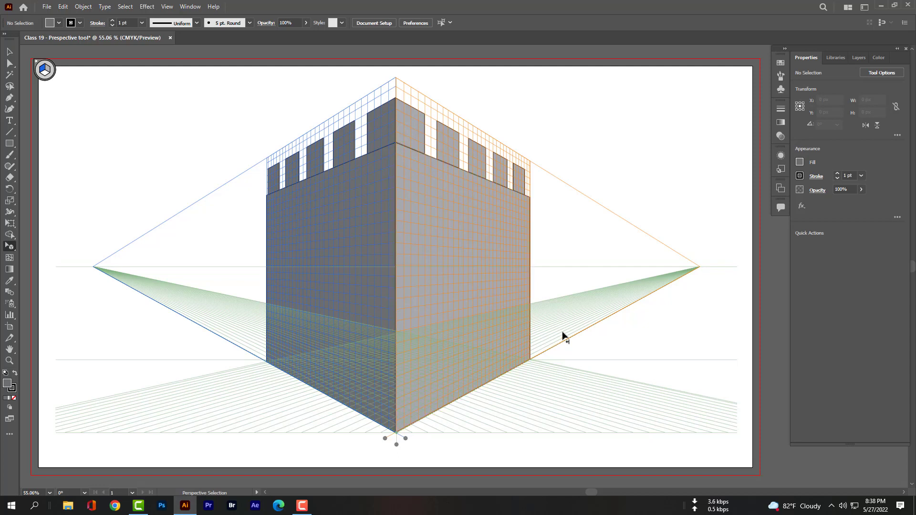
Set every tower shape's stroke to None and hide the perspective grid.
key(ctrl+a)
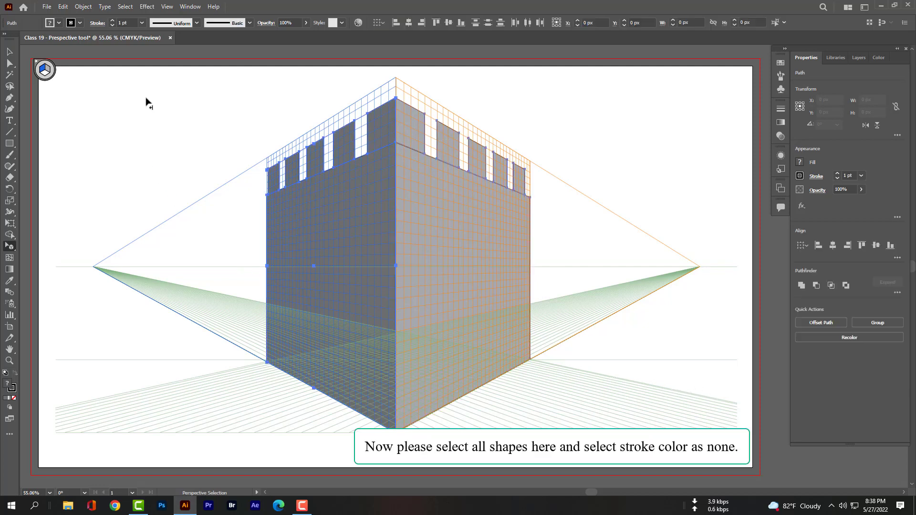
click(81, 24)
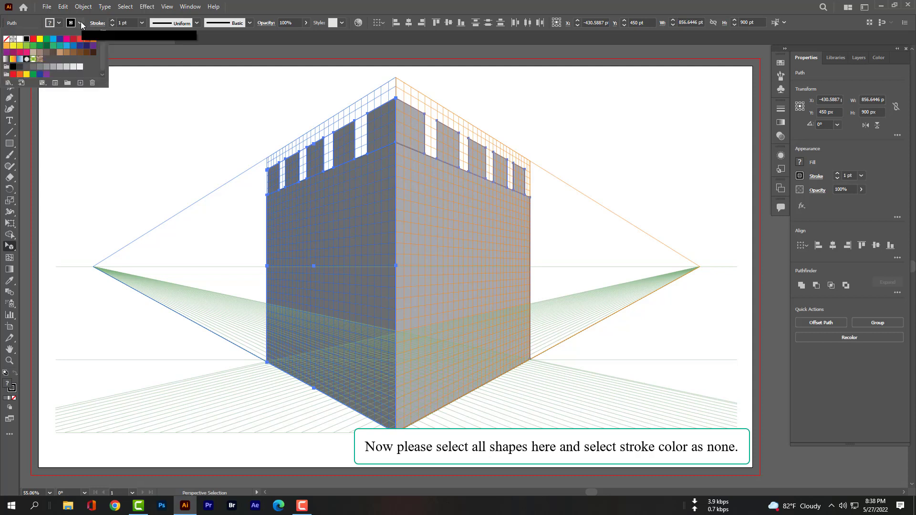
click(6, 39)
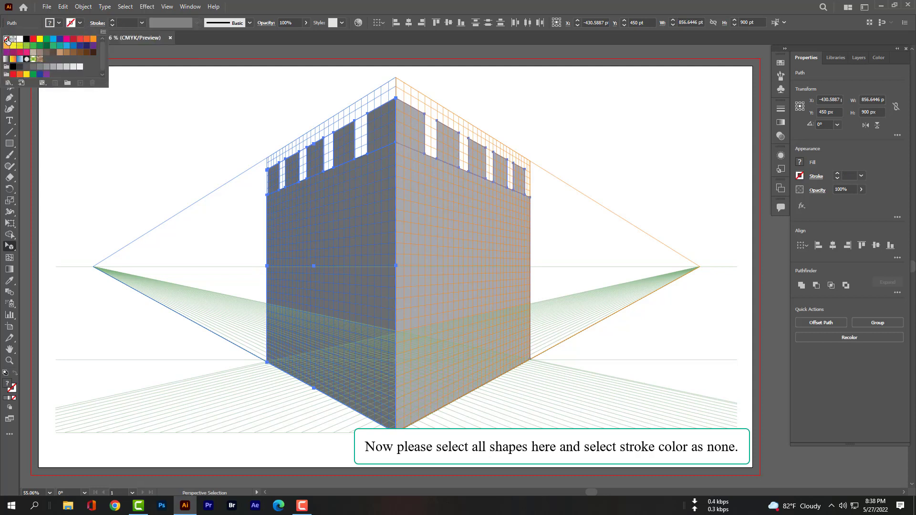
click(264, 104)
click(321, 103)
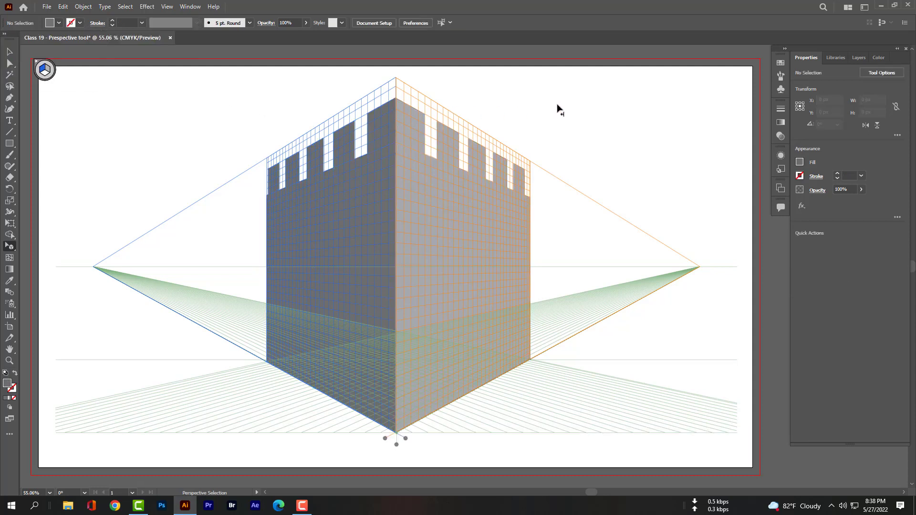
key(ctrl+shift+i)
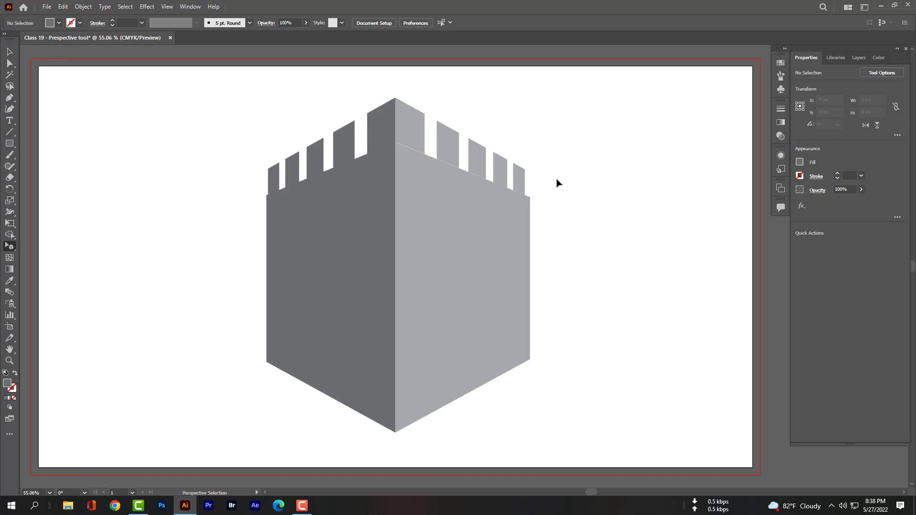
Nudge the far-right merlon on the right wall down to close its gap.
click(405, 131)
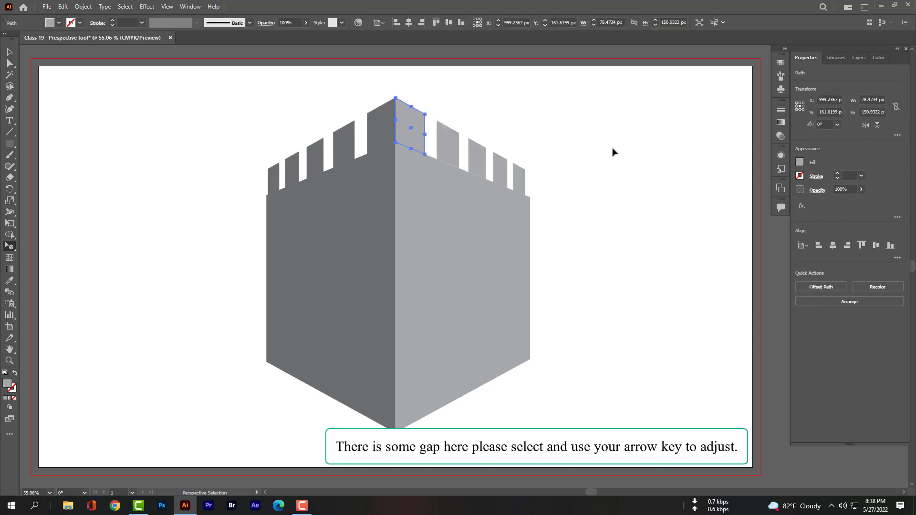
click(448, 150)
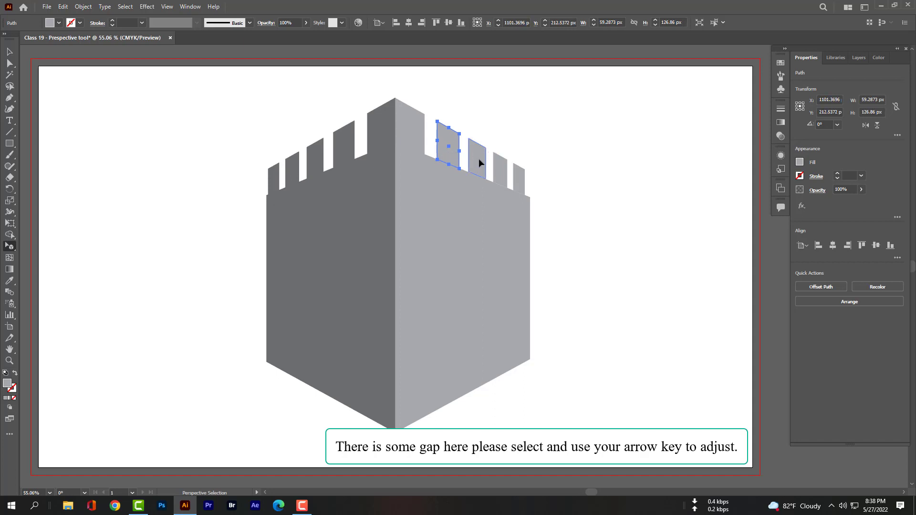
click(480, 158)
click(500, 167)
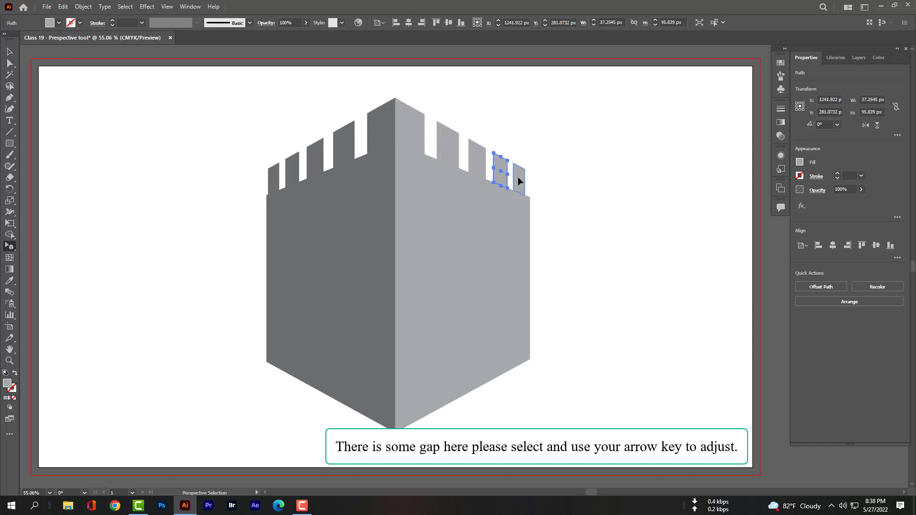
key(Down)
click(582, 168)
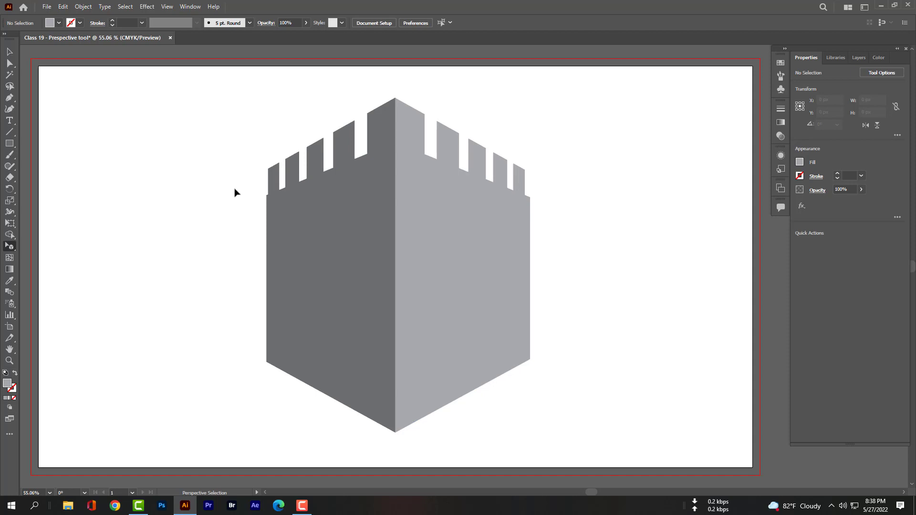
Copy the left corner merlon onto the right wall and place narrow side-face copies beside its merlons.
click(377, 127)
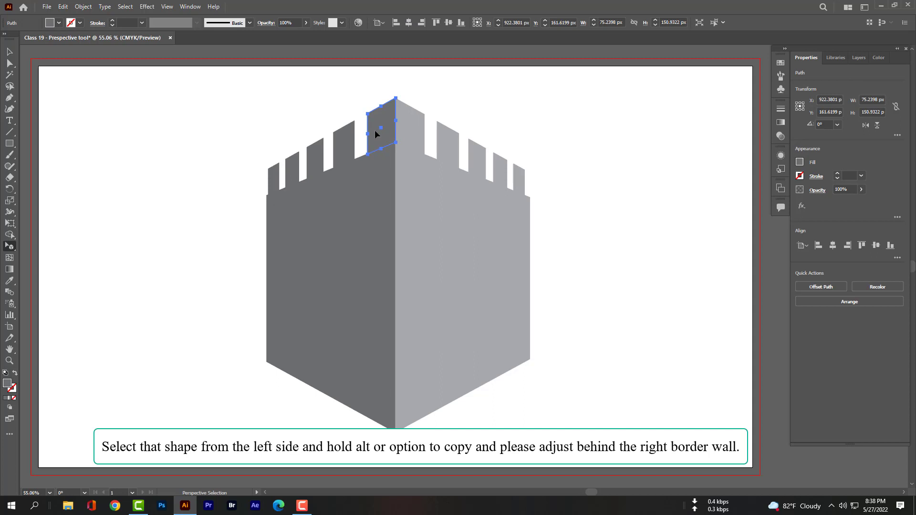
mouse_move(375, 132)
mouse_down()
mouse_move(412, 119)
mouse_move(411, 147)
mouse_up()
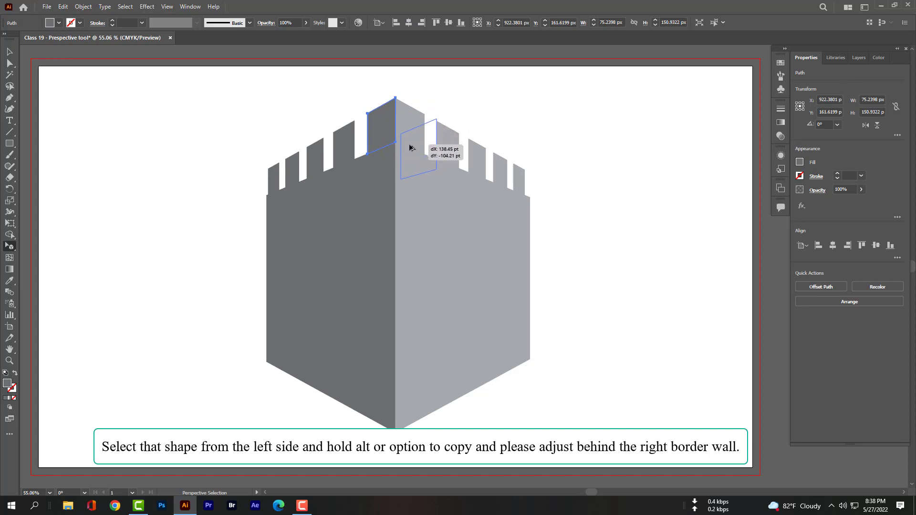
drag(411, 147, 431, 153)
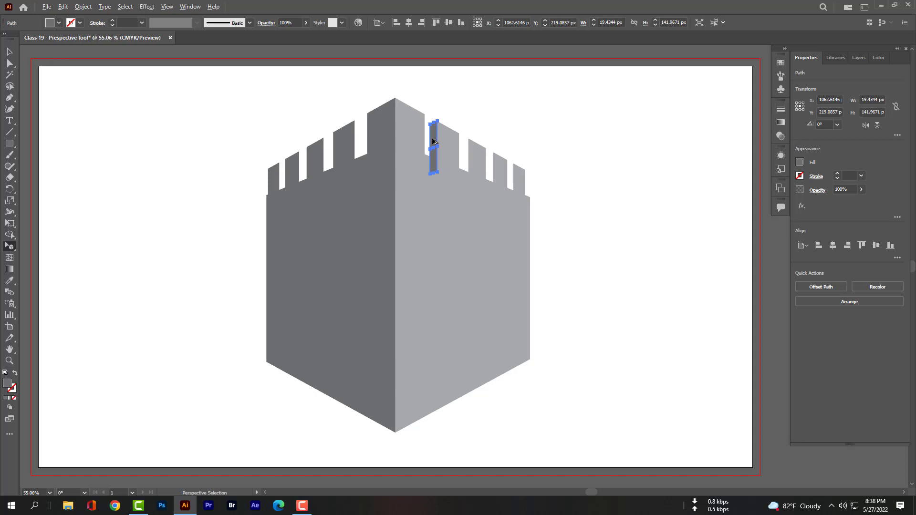
drag(433, 145, 464, 161)
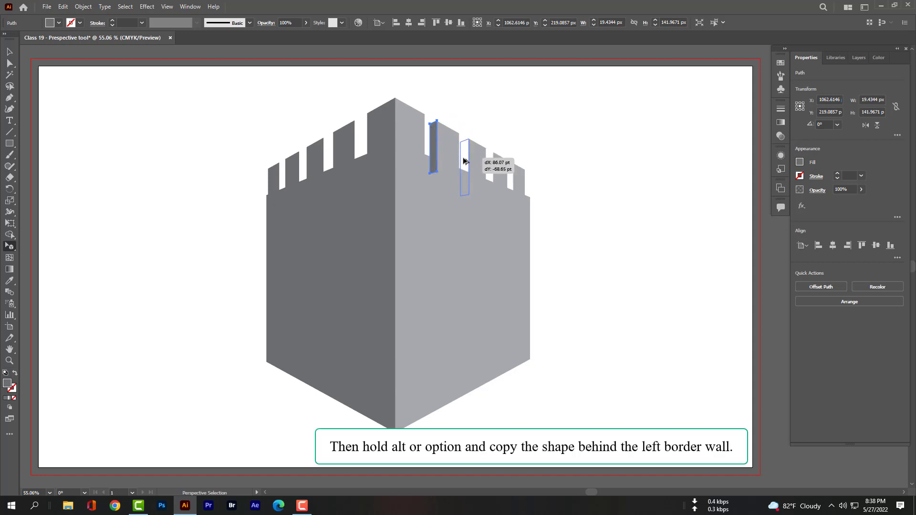
mouse_move(464, 161)
mouse_down()
mouse_move(491, 171)
mouse_move(489, 185)
mouse_up()
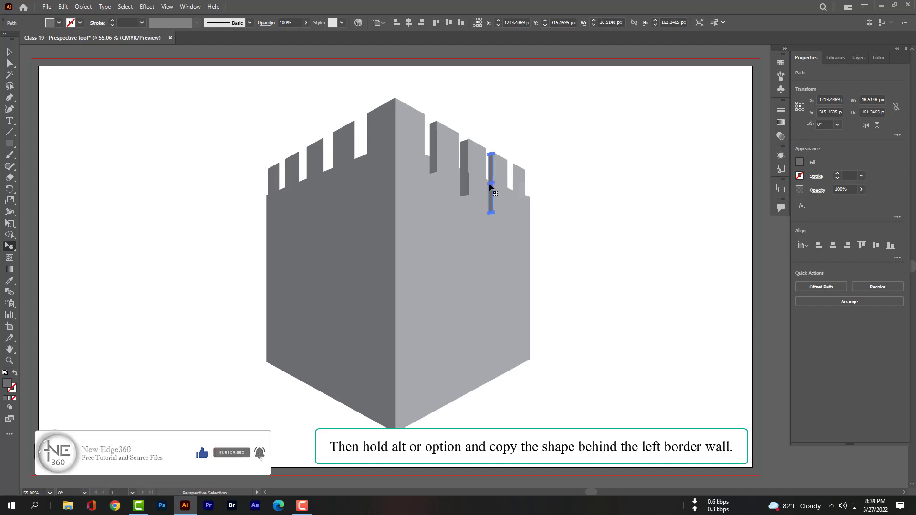
mouse_move(491, 177)
mouse_down()
mouse_move(464, 163)
mouse_move(509, 189)
mouse_move(510, 204)
mouse_up()
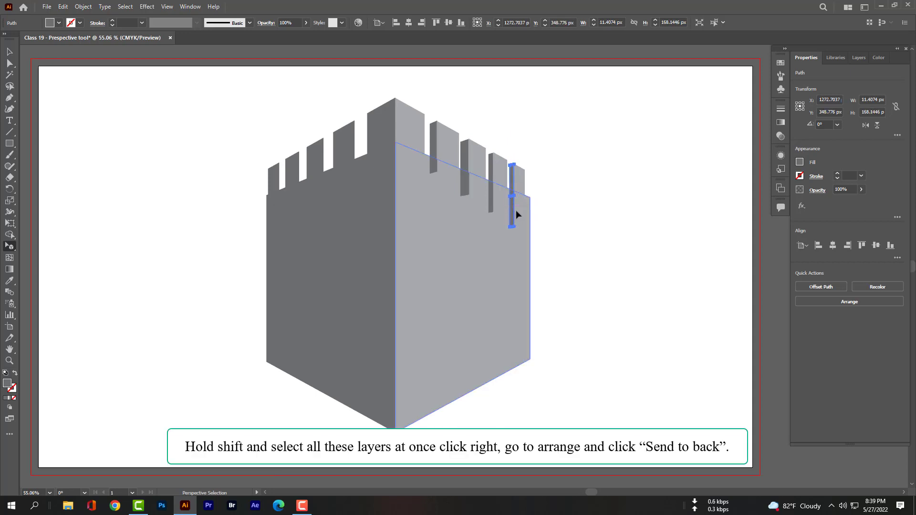
Select the four dark merlon side faces and send them to the back.
key(ctrl)
click(466, 189)
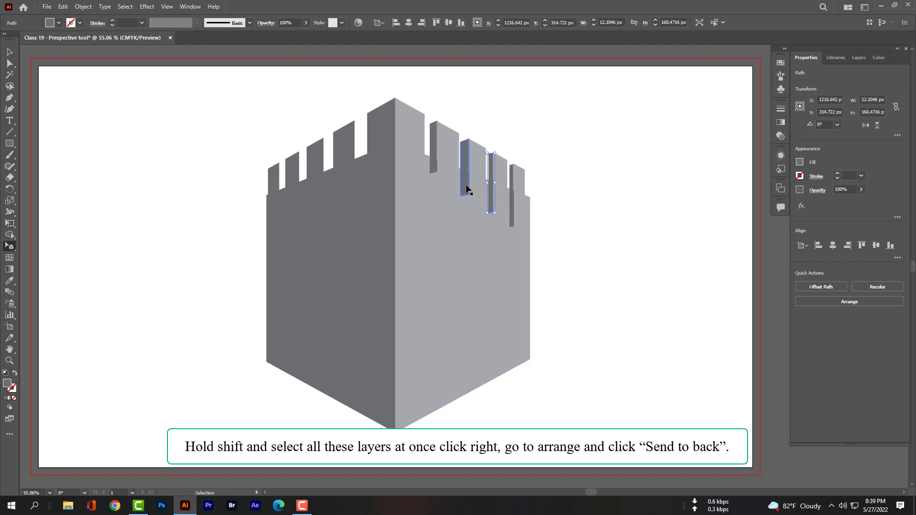
shift+click(433, 164)
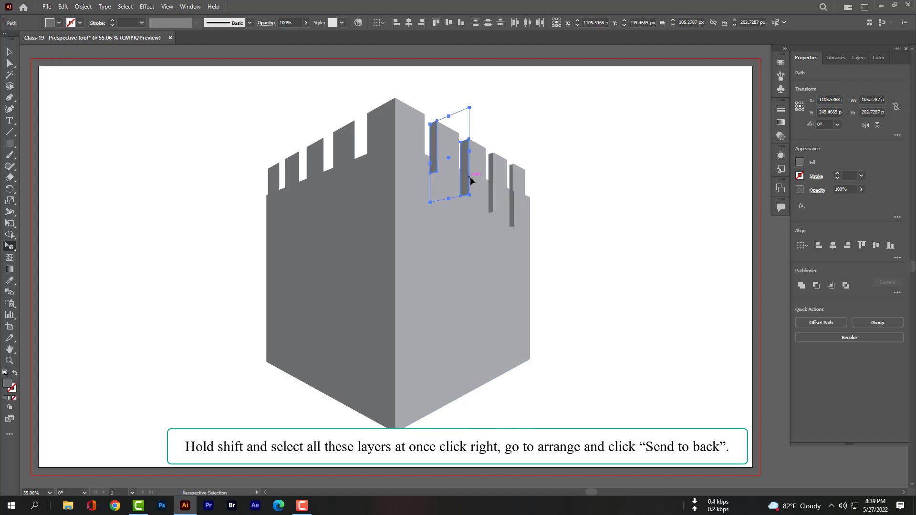
shift+click(513, 206)
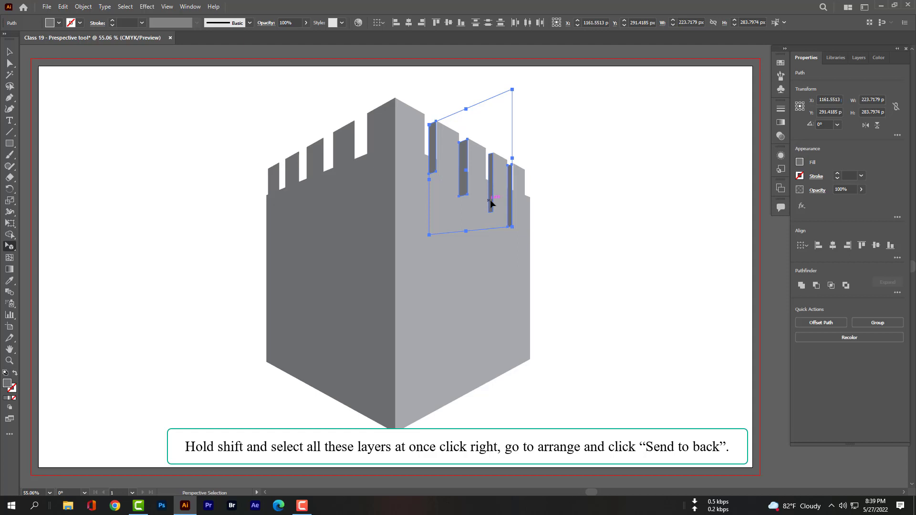
shift+click(491, 201)
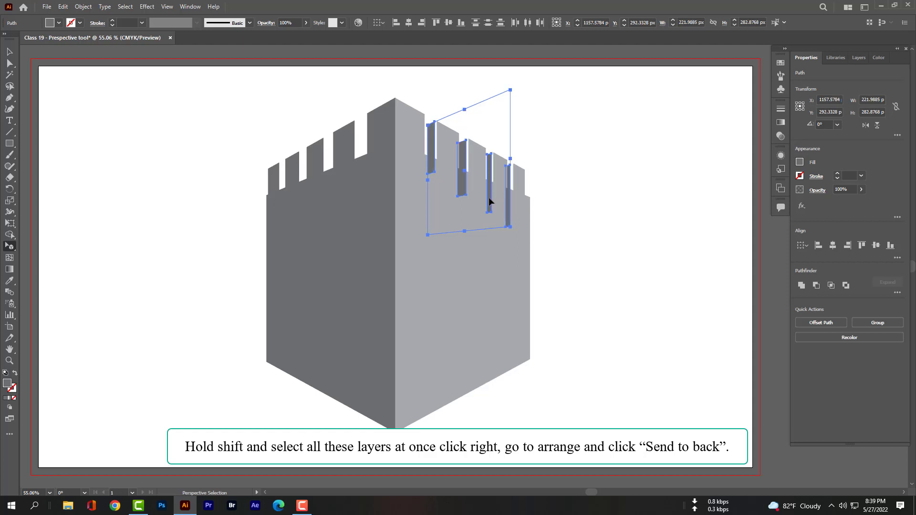
right_click(490, 201)
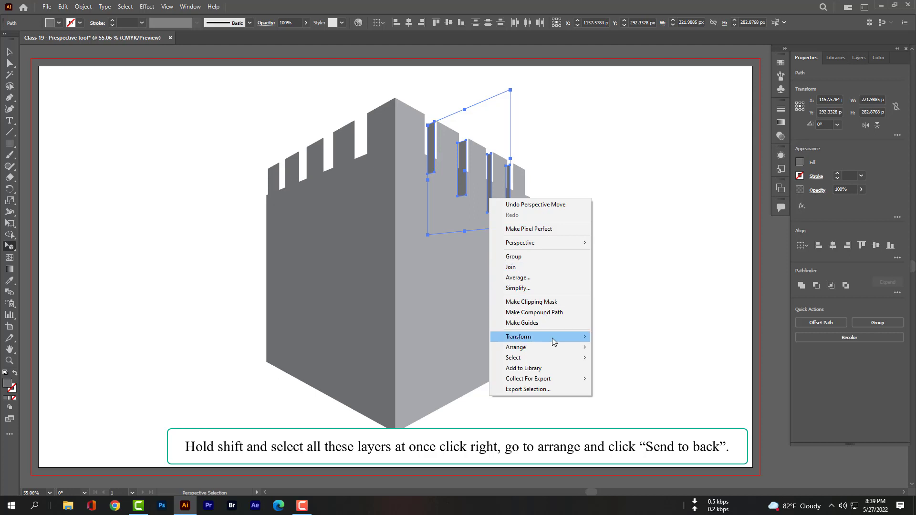
mouse_move(515, 347)
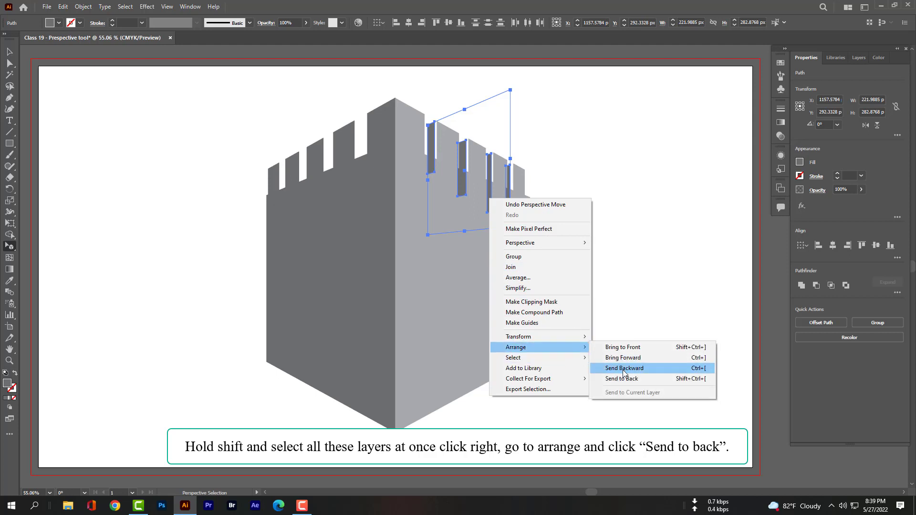
click(629, 380)
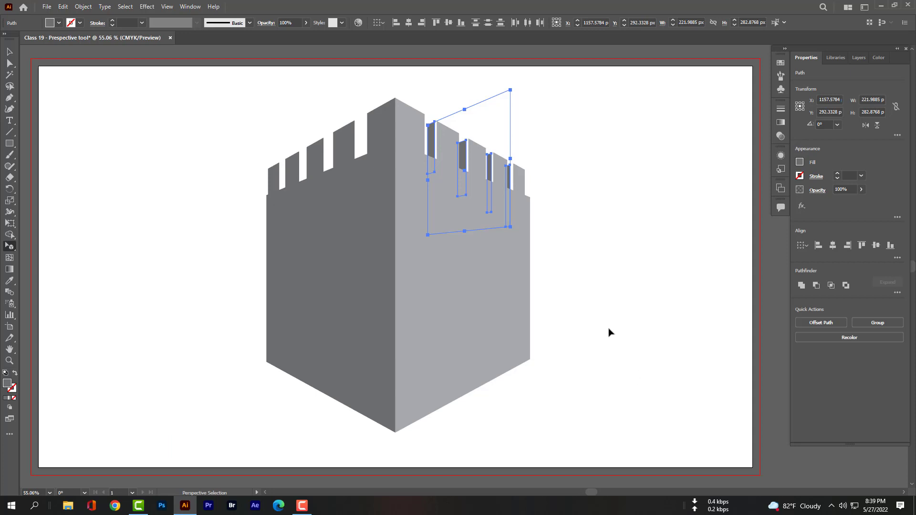
Nudge the side faces slightly right and check their placement.
key(Right)
key(Right)
key(Right)
key(Right)
key(Right)
key(Right)
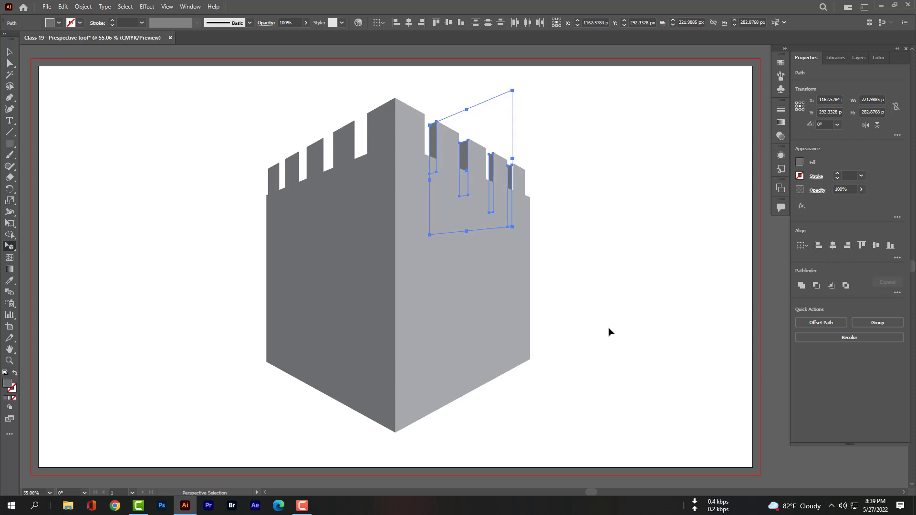
click(570, 204)
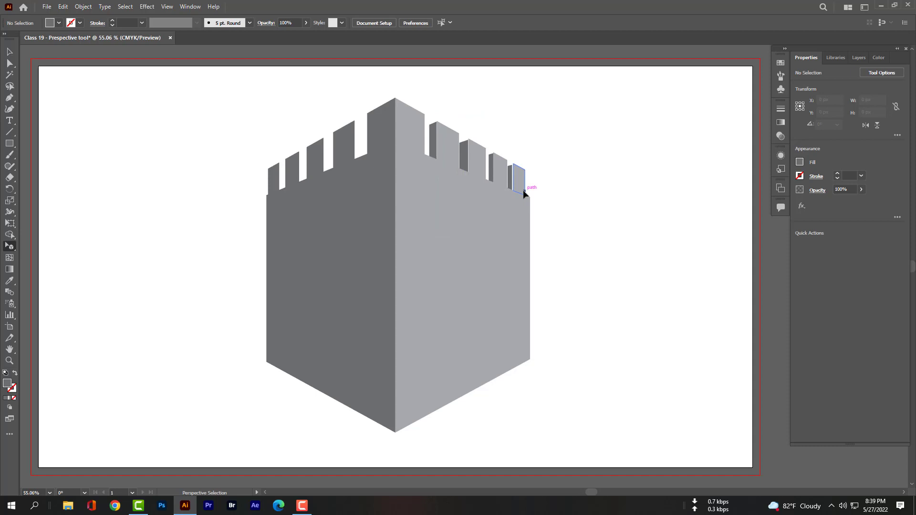
click(431, 139)
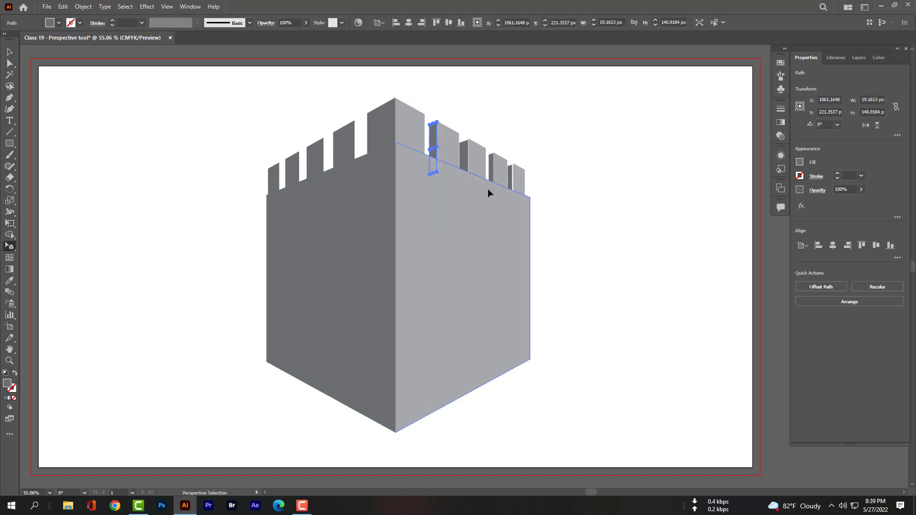
click(582, 179)
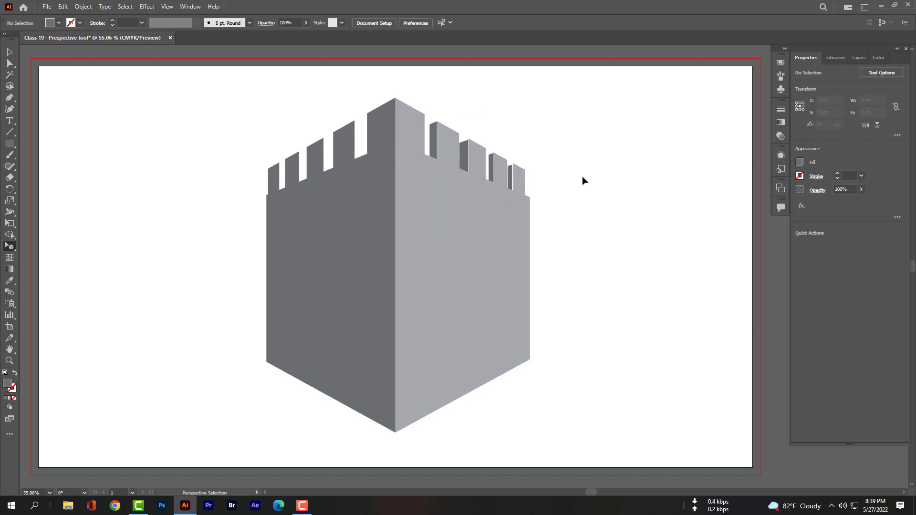
Nudge the middle merlon's dark side face into alignment.
scroll(540, 151, up, 2)
scroll(517, 150, up, 1)
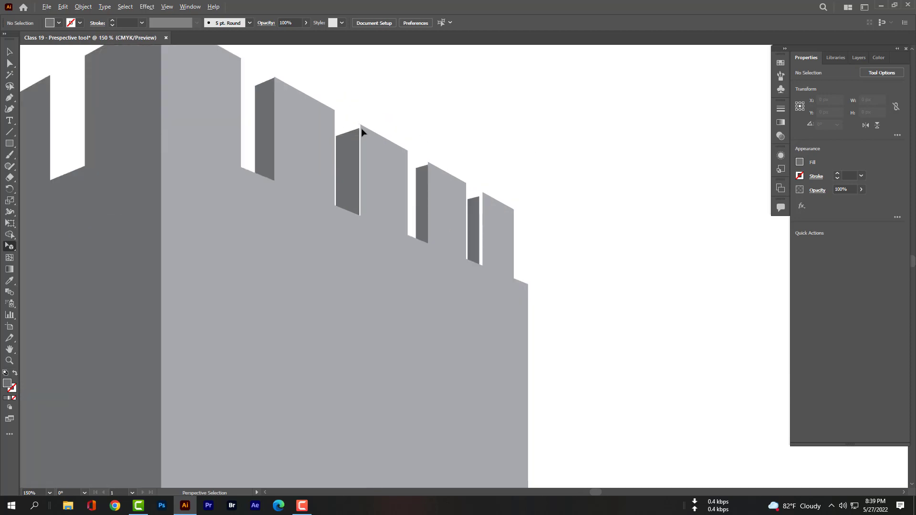
click(349, 170)
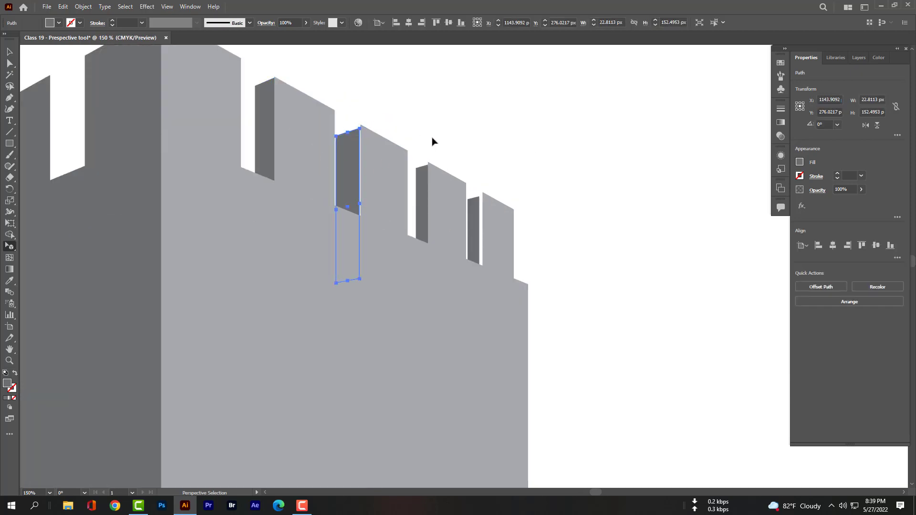
key(Up)
key(Right)
key(Right)
key(Left)
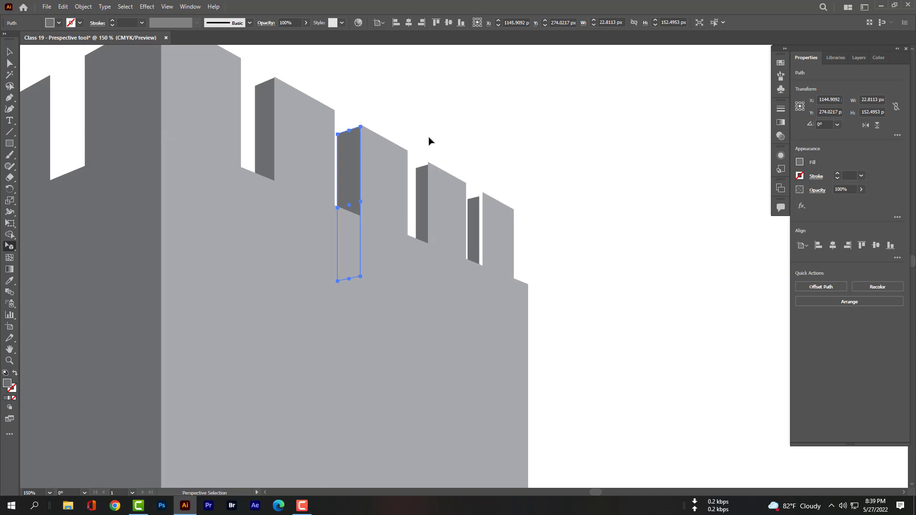
key(ctrl+h)
click(427, 136)
click(342, 151)
Nudge the next dark merlon side face up and right into place.
click(423, 150)
click(343, 162)
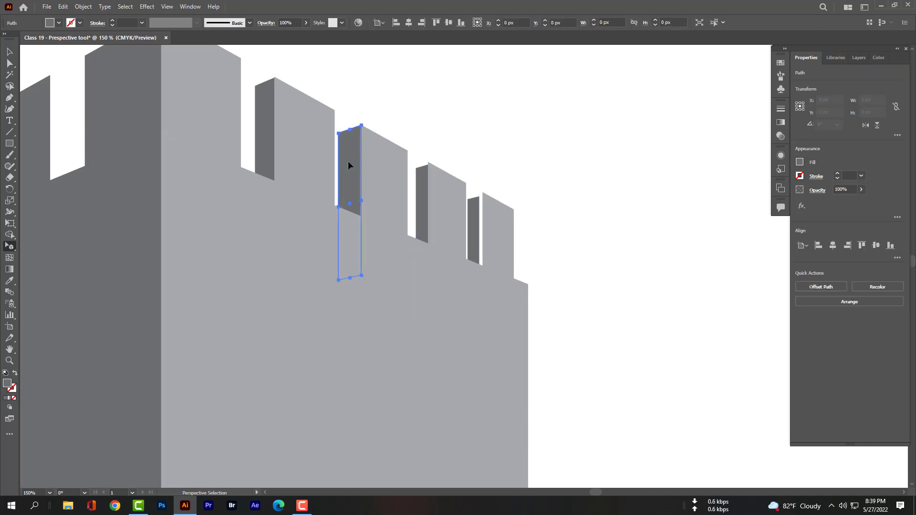
key(Up)
key(Right)
click(422, 180)
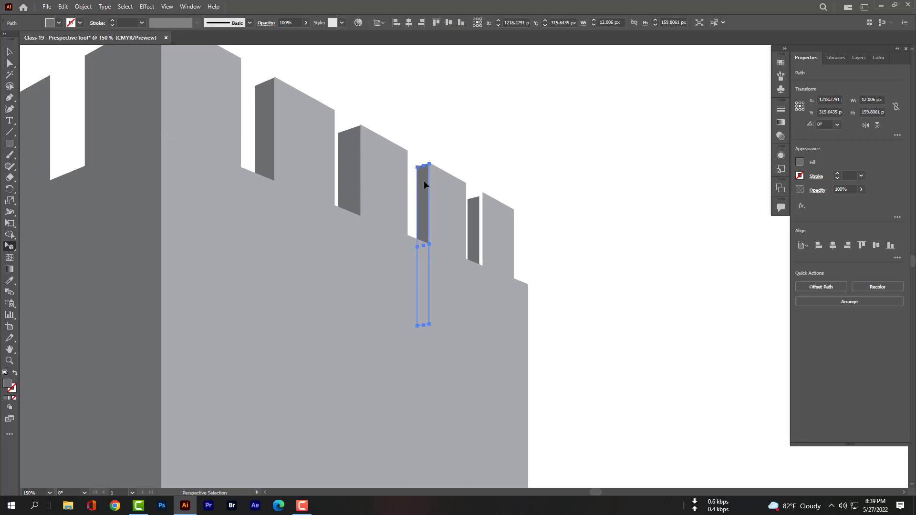
click(457, 157)
click(420, 187)
click(454, 146)
Nudge the last two narrow side strips slightly right.
click(473, 214)
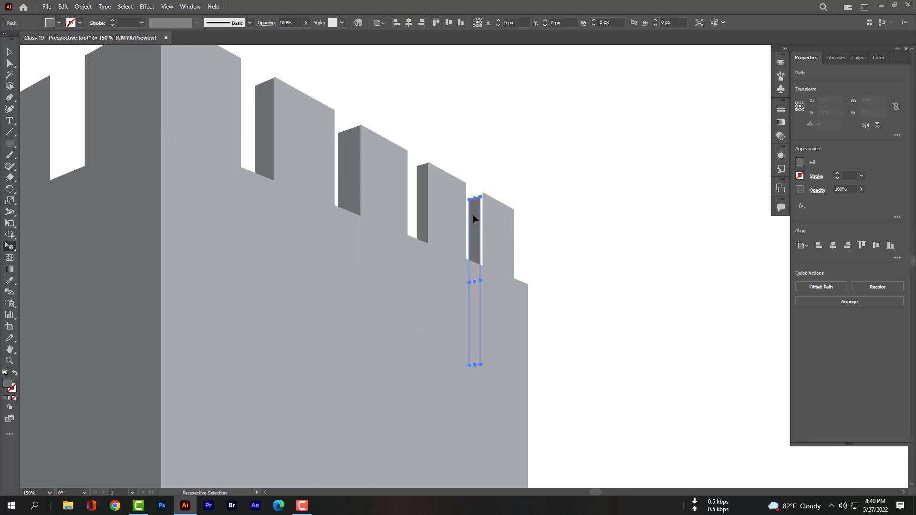
key(Right)
key(Right)
key(Right)
click(501, 159)
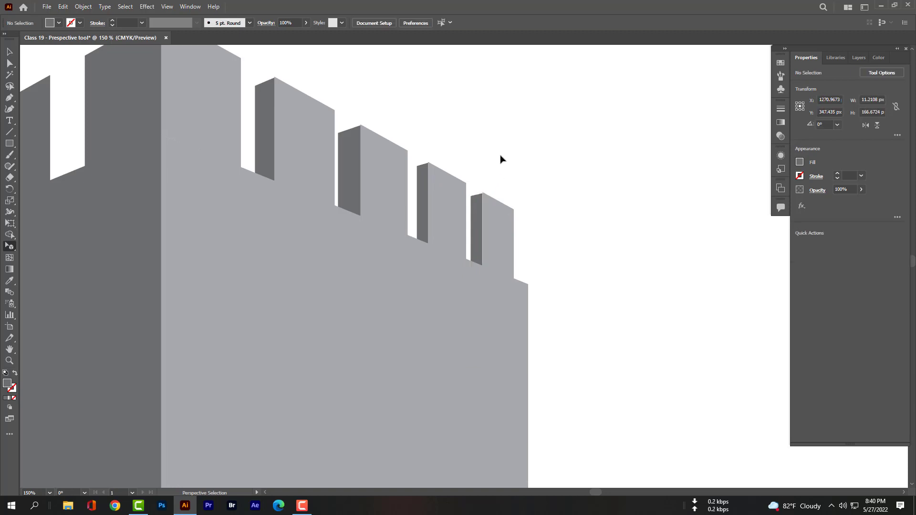
click(477, 214)
key(Right)
click(487, 175)
Fit the tower in view and widen two thin right-wall side faces to fit their merlons.
key(ctrl+0)
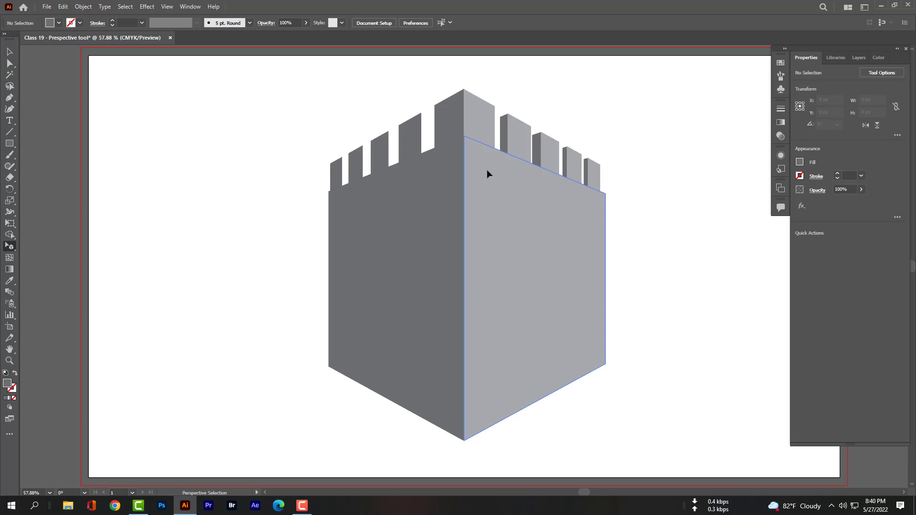
scroll(683, 223, right, 1)
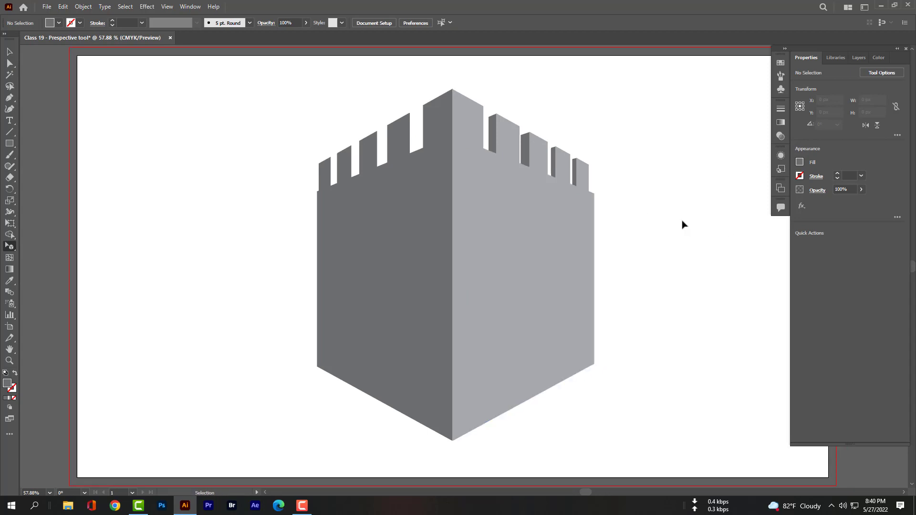
scroll(683, 223, right, 1)
scroll(683, 225, right, 1)
scroll(683, 225, right, 1)
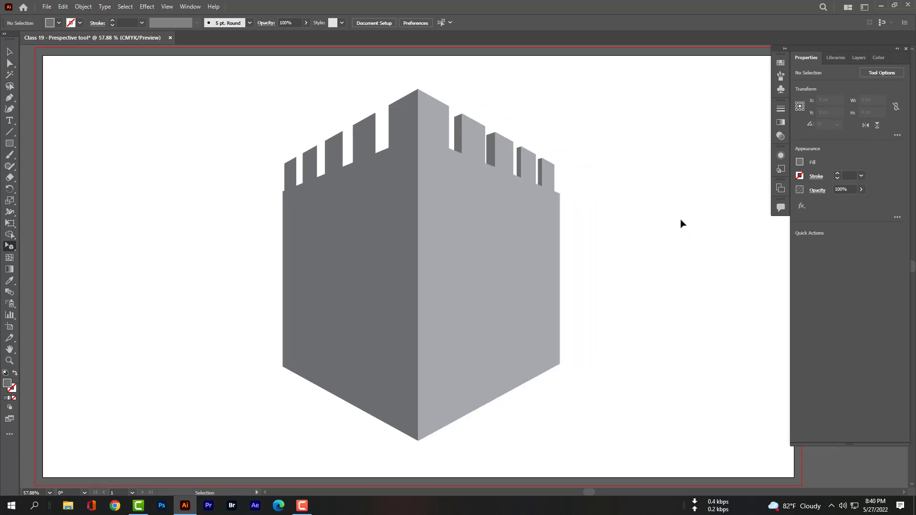
click(517, 167)
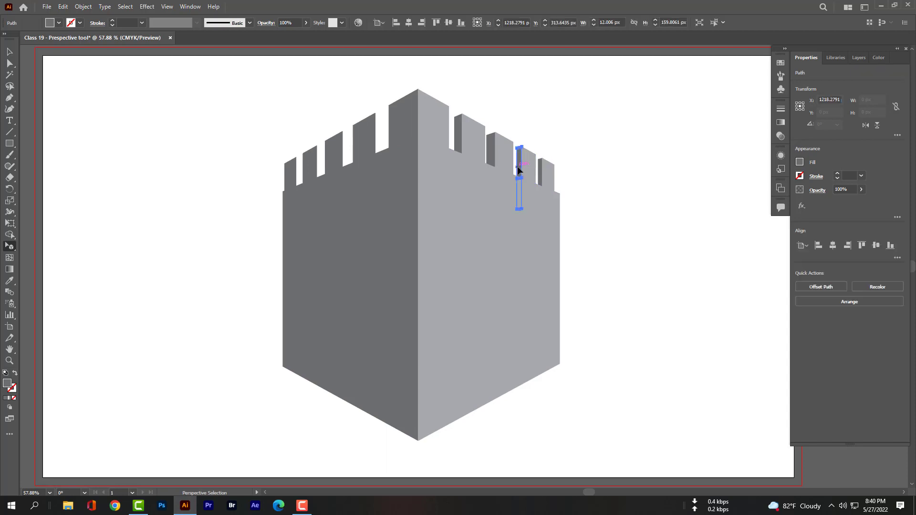
drag(518, 183, 516, 182)
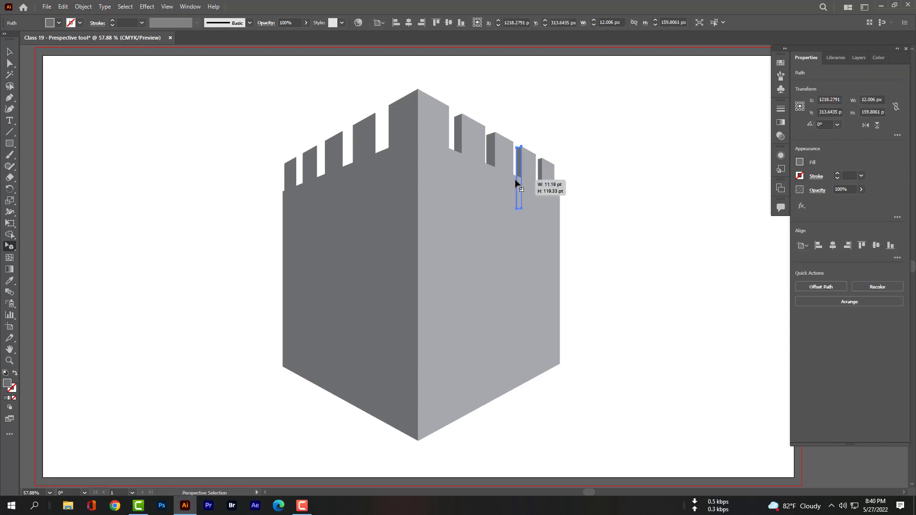
click(542, 184)
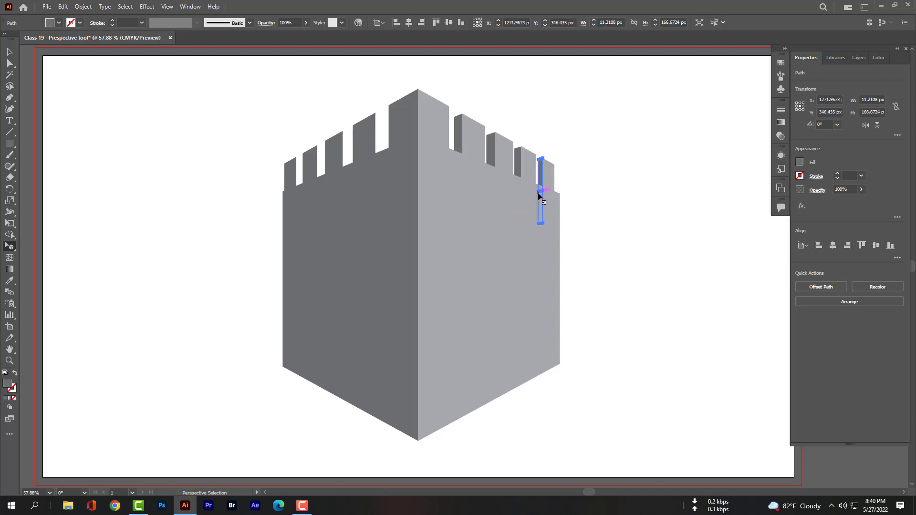
drag(539, 194, 537, 192)
click(596, 158)
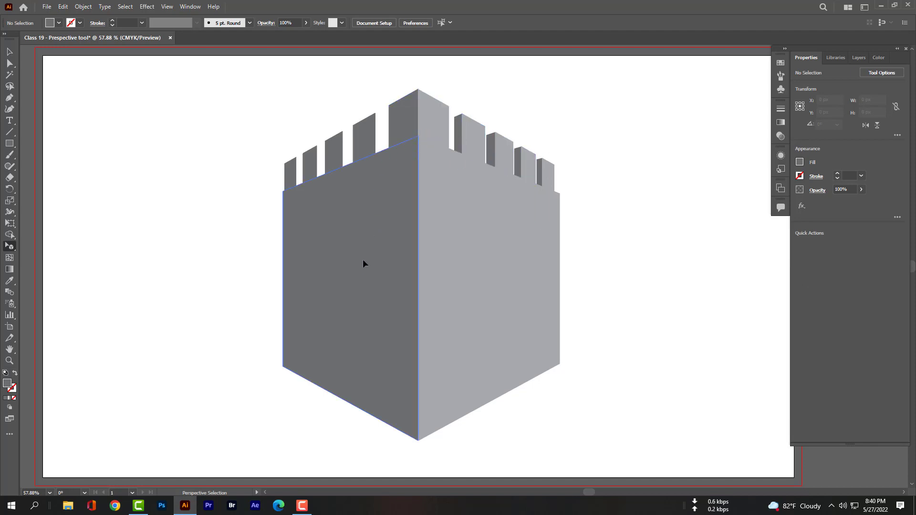
Copy the corner merlon onto the left wall, send it to back, and slide it to the wall's left end.
click(433, 124)
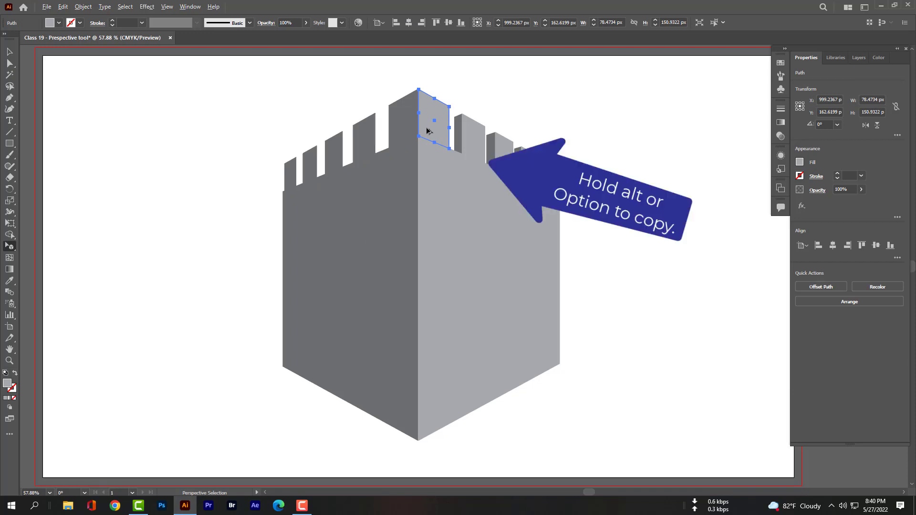
drag(426, 128, 386, 159)
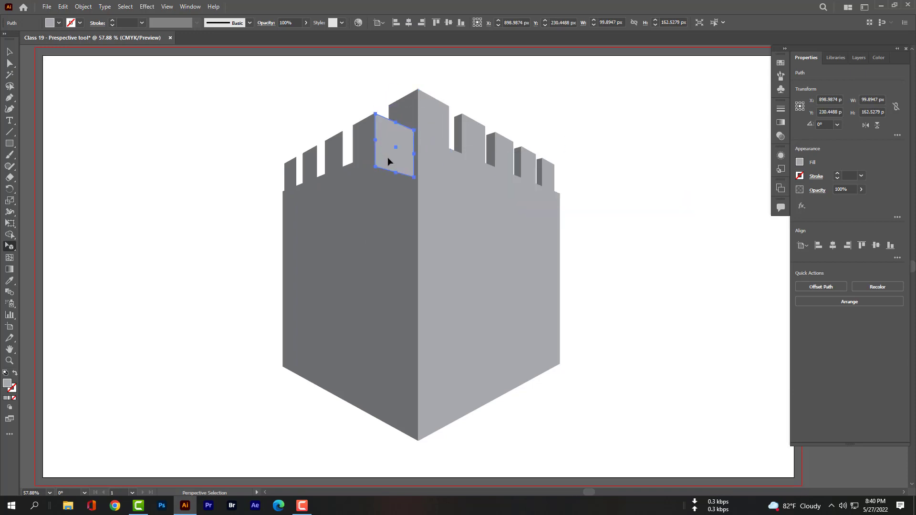
right_click(388, 160)
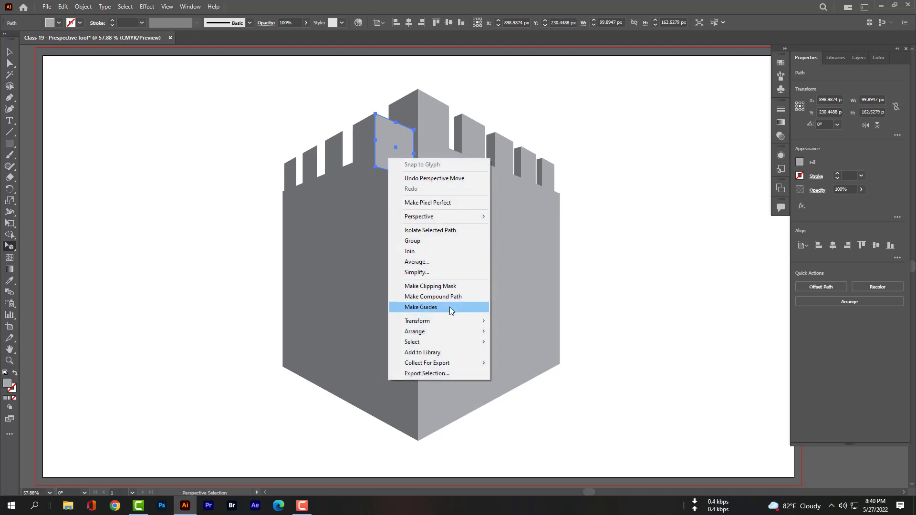
mouse_move(416, 332)
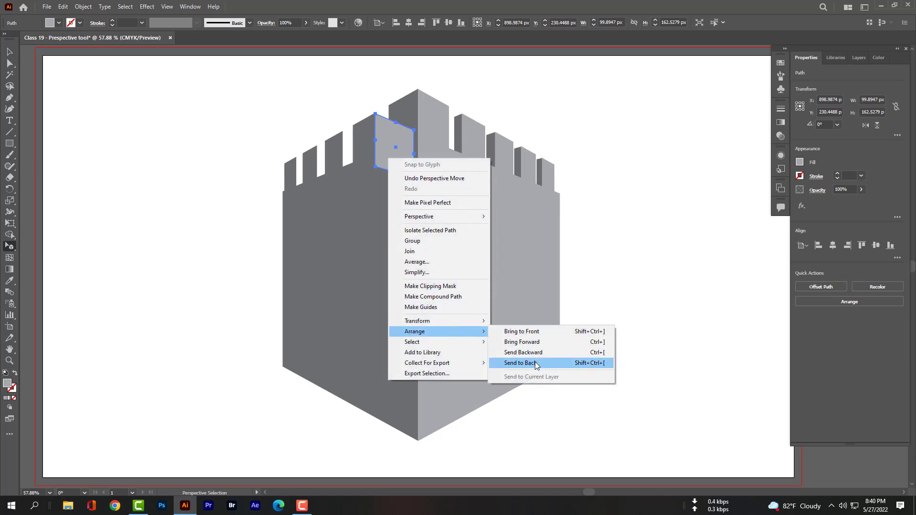
click(536, 365)
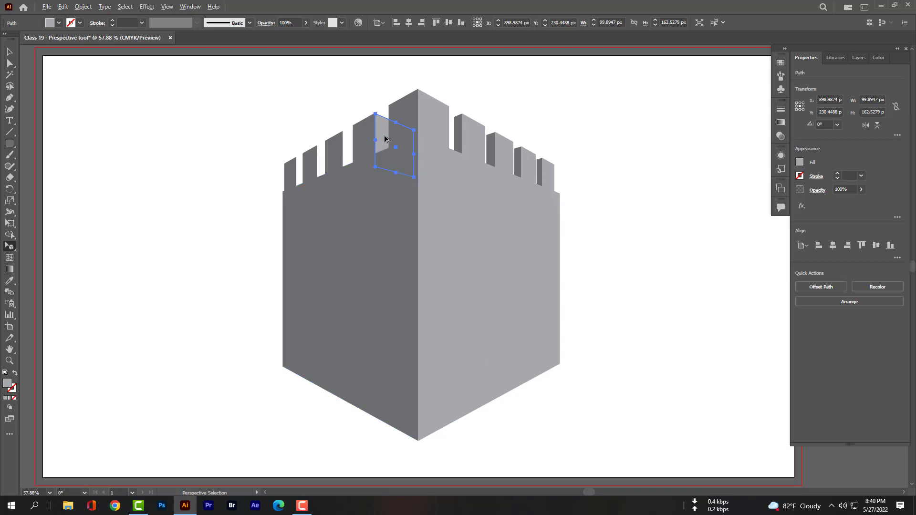
drag(383, 136, 355, 158)
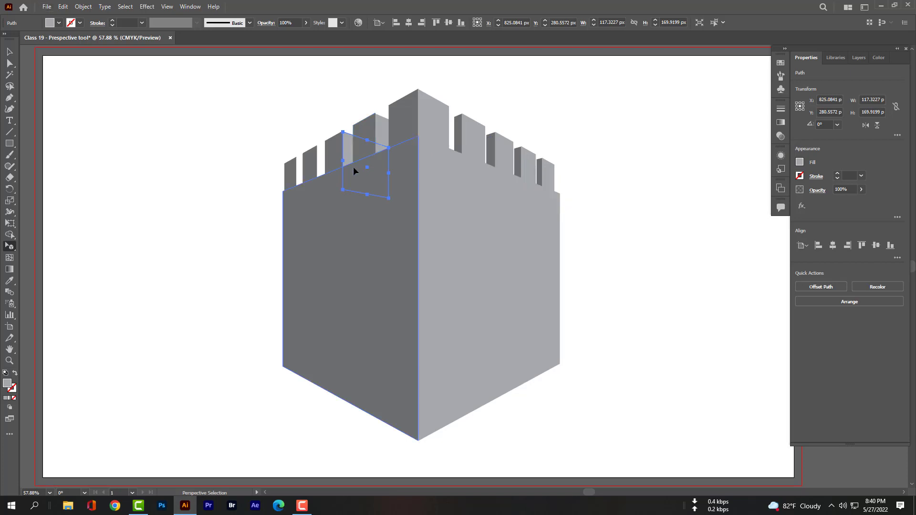
click(354, 168)
click(351, 148)
drag(346, 159, 307, 178)
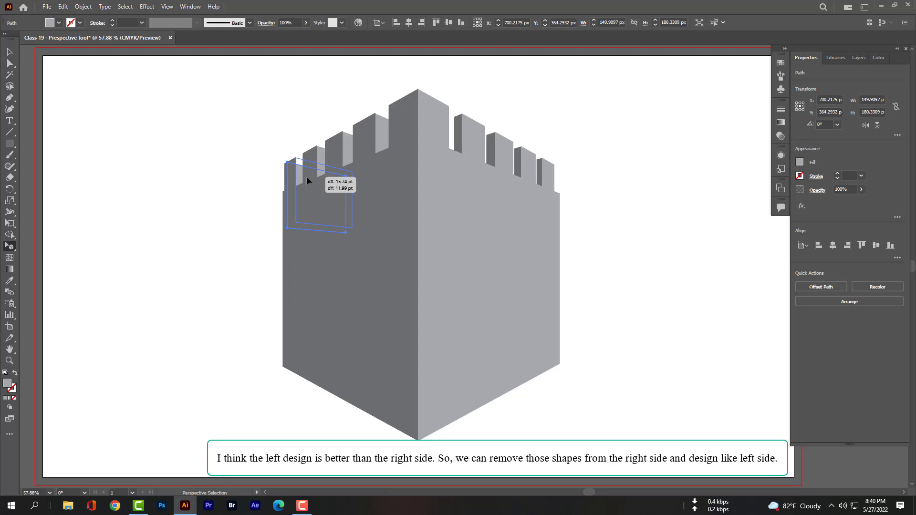
Finish placing the left-wall copy, then delete the four narrow dark strips on the right wall.
drag(307, 176, 305, 176)
click(305, 128)
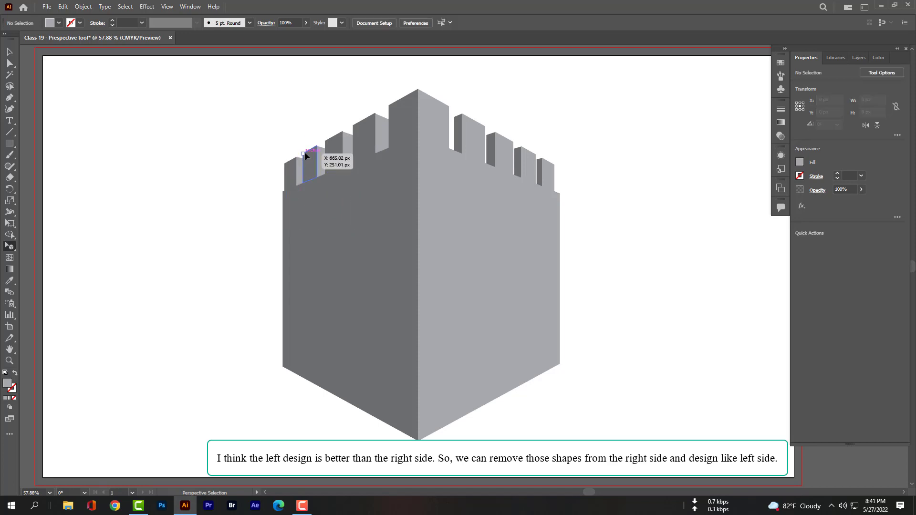
click(457, 139)
key(Delete)
click(488, 150)
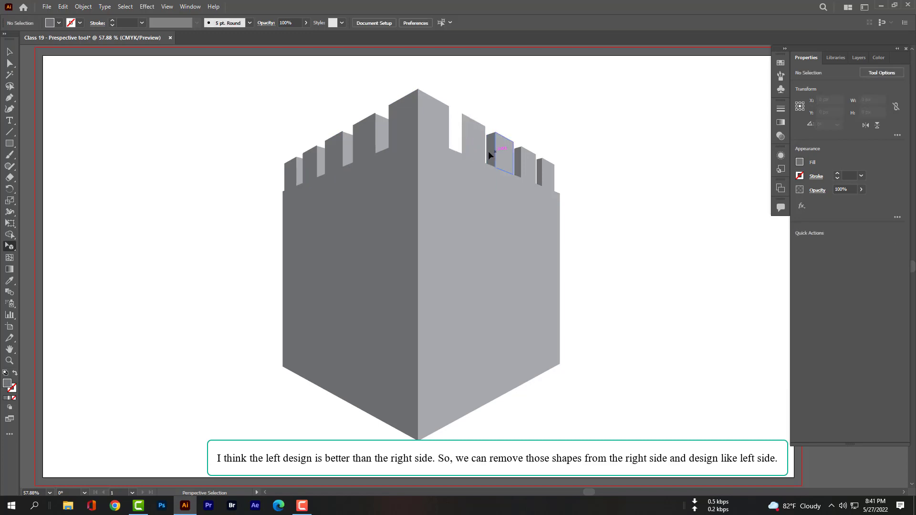
key(Delete)
click(518, 160)
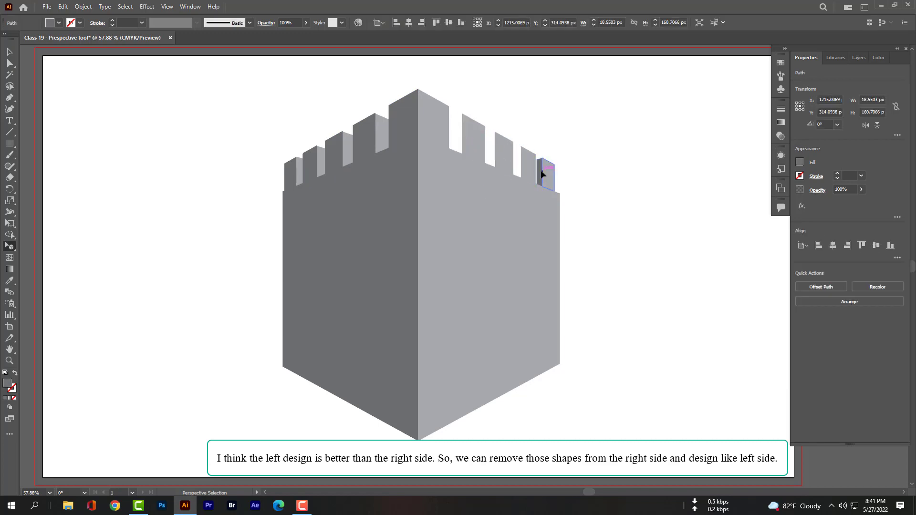
key(Delete)
click(540, 174)
key(Delete)
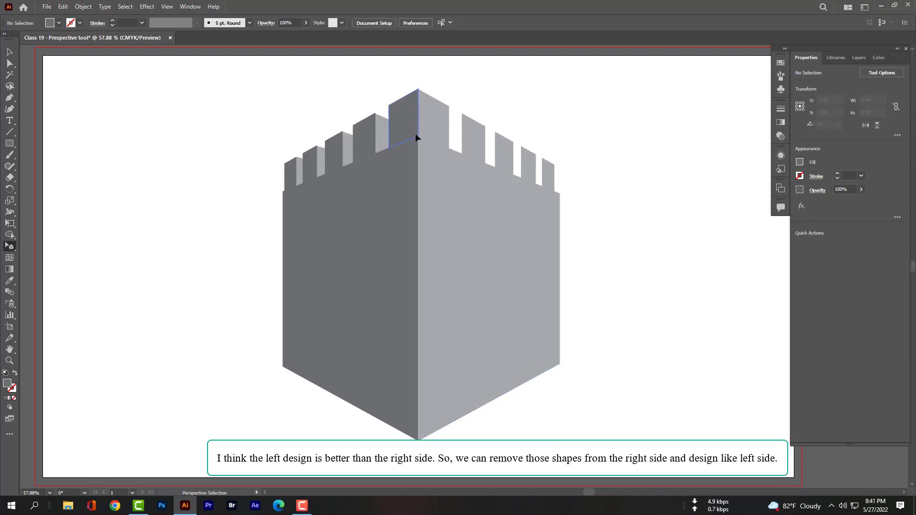
Copy the dark front merlon face onto the right wall, send it to back, and position it as a side face.
click(408, 128)
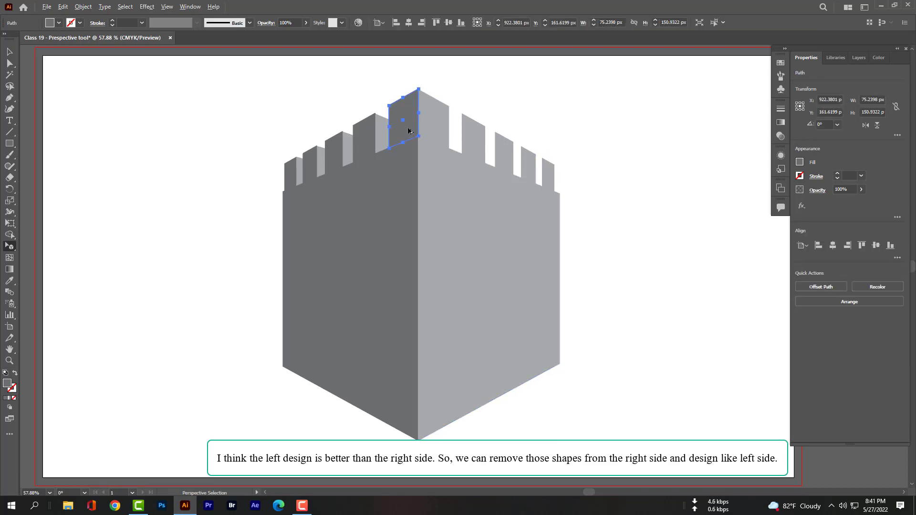
drag(408, 129, 448, 156)
right_click(449, 155)
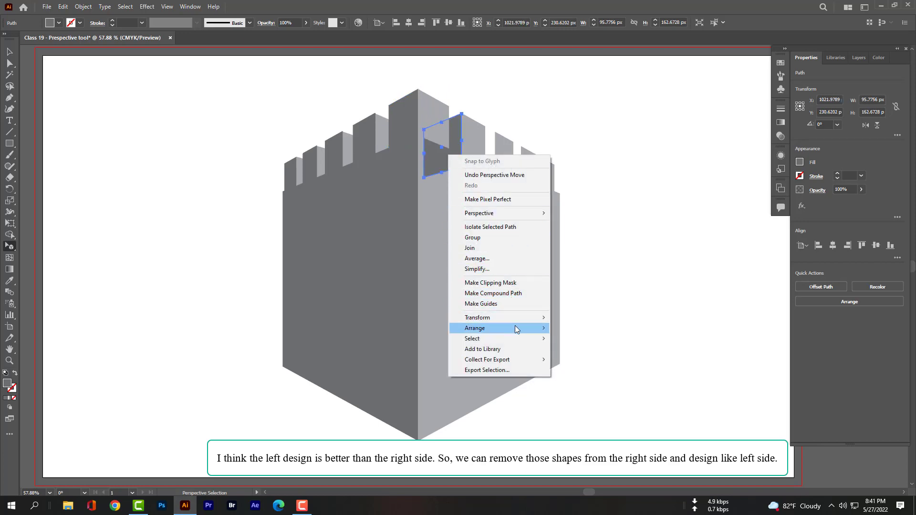
click(594, 358)
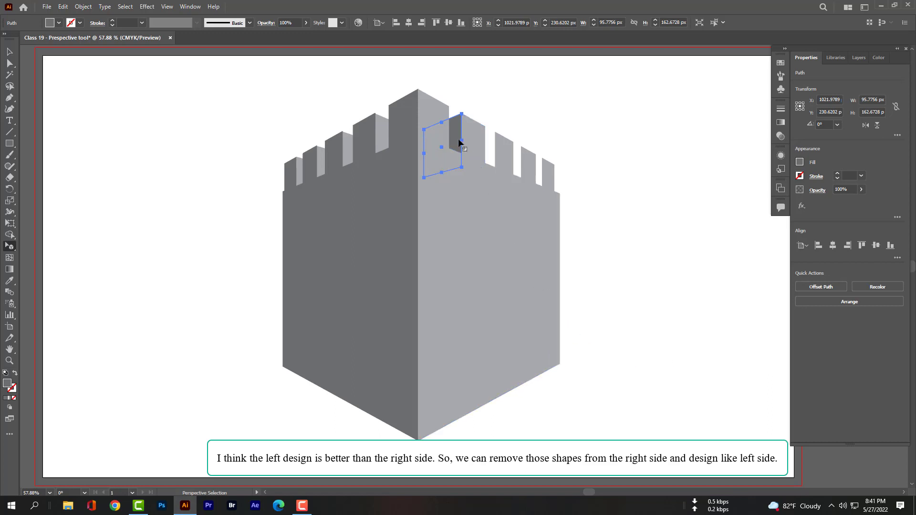
mouse_move(451, 137)
mouse_down()
mouse_move(487, 156)
mouse_move(453, 128)
mouse_up()
click(509, 116)
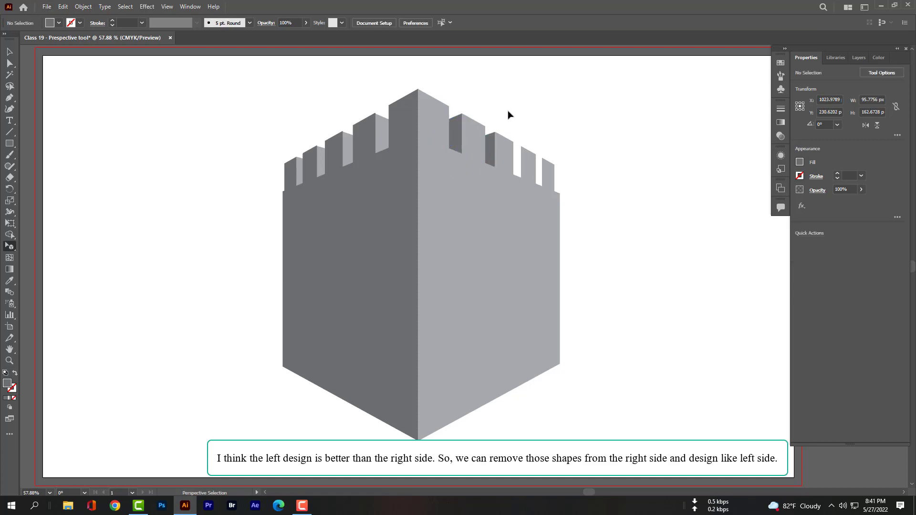
Copy another merlon piece behind the next right-wall merlon.
click(457, 134)
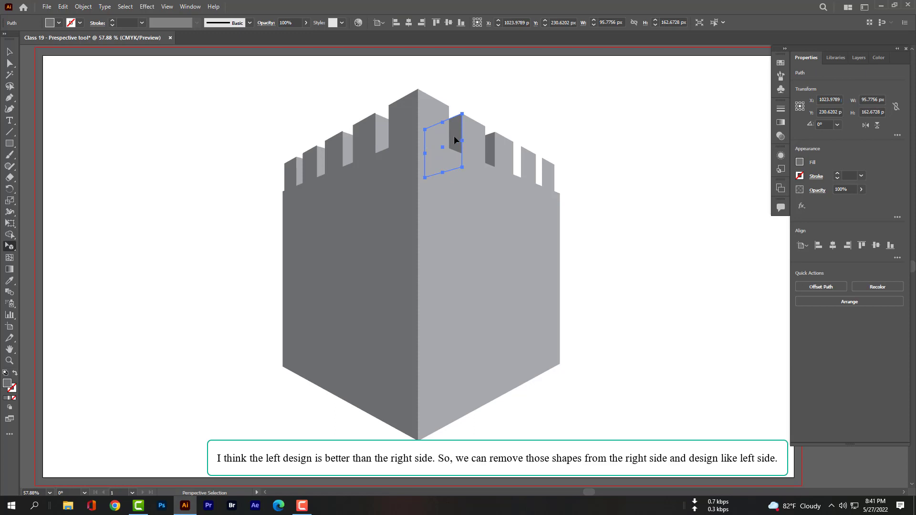
mouse_move(453, 135)
mouse_down()
mouse_move(508, 161)
mouse_move(512, 175)
mouse_move(540, 182)
mouse_up()
click(572, 143)
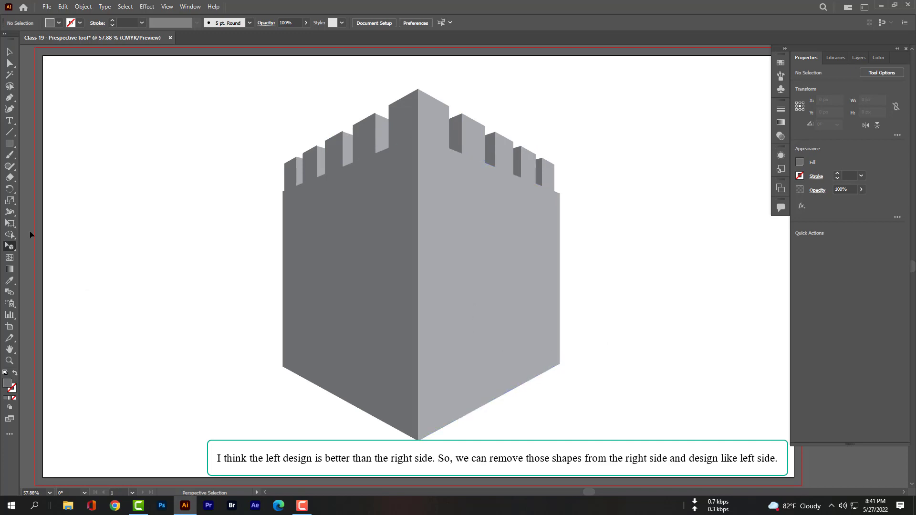
right_click(8, 142)
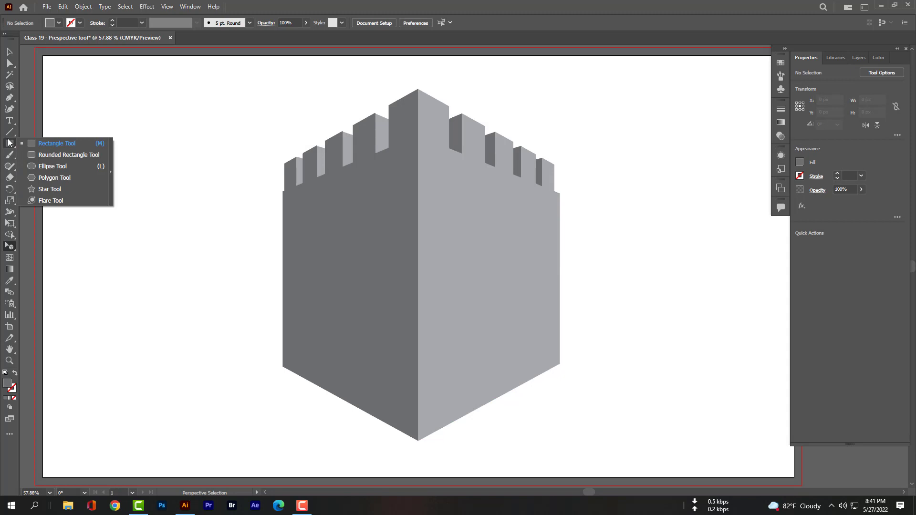
Draw a tall rectangle left of the tower and round its two top corners into an arch.
click(34, 144)
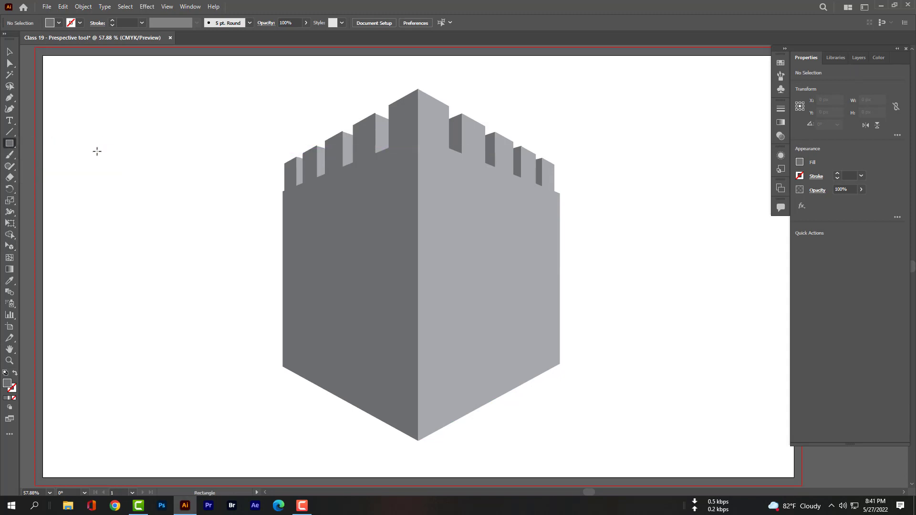
mouse_move(93, 153)
mouse_down()
mouse_move(155, 273)
mouse_move(148, 280)
mouse_up()
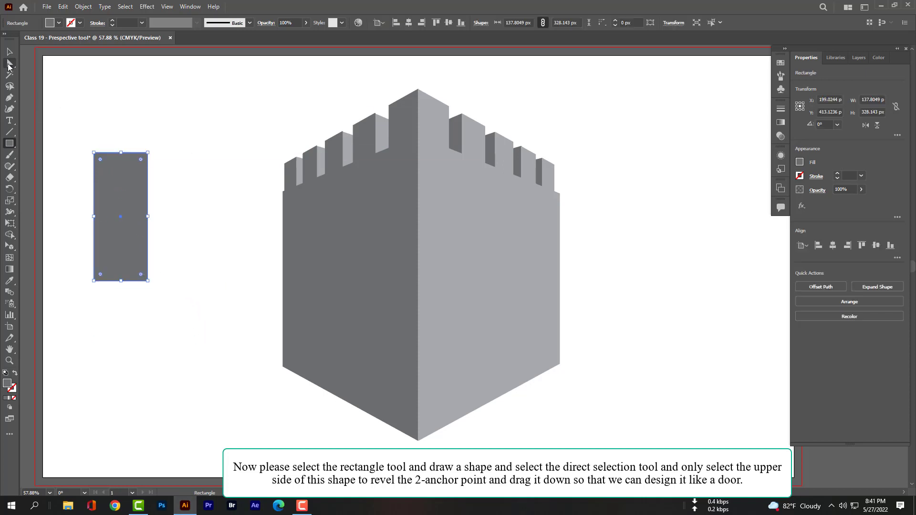
click(10, 63)
click(109, 94)
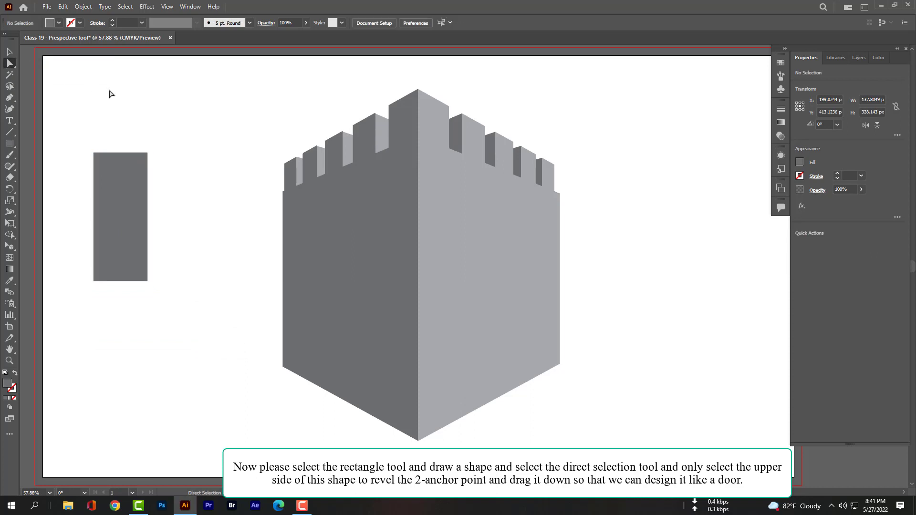
mouse_move(72, 143)
mouse_down()
mouse_move(147, 166)
mouse_move(134, 191)
mouse_up()
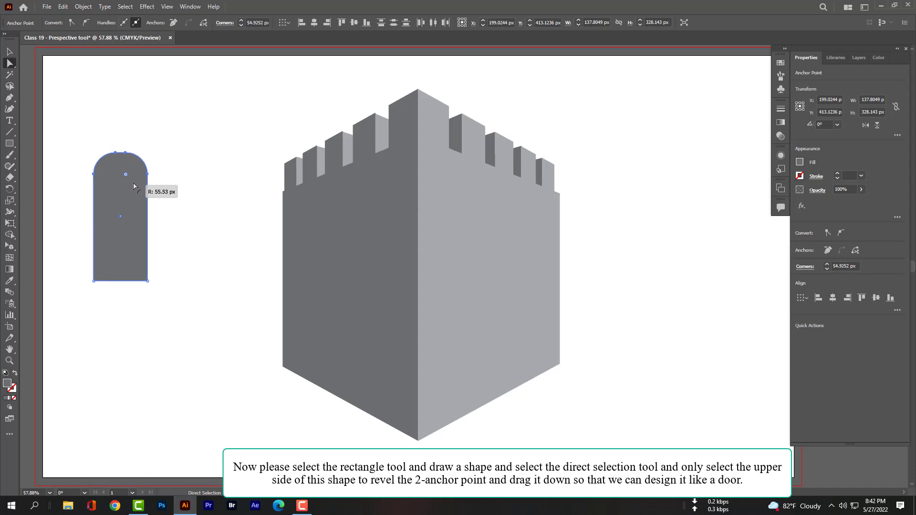
click(109, 127)
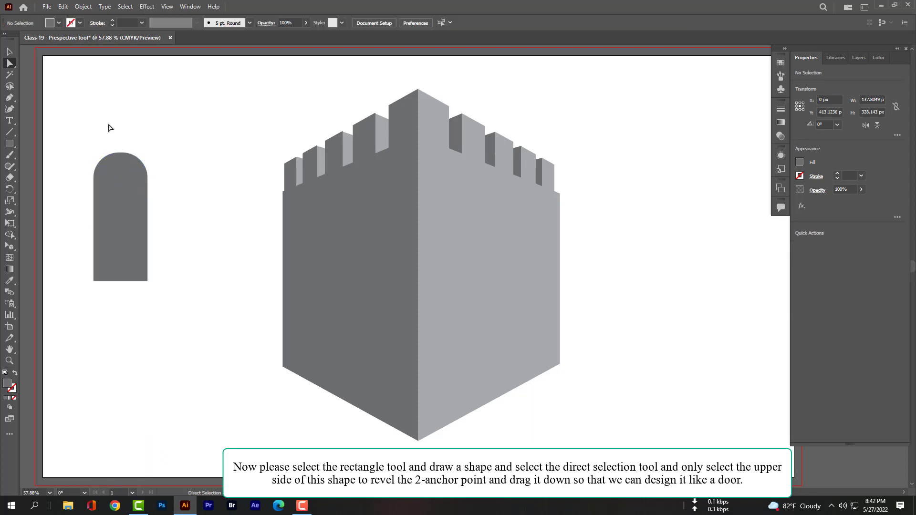
Place the arched door in perspective at the base of the tower's right wall.
click(8, 247)
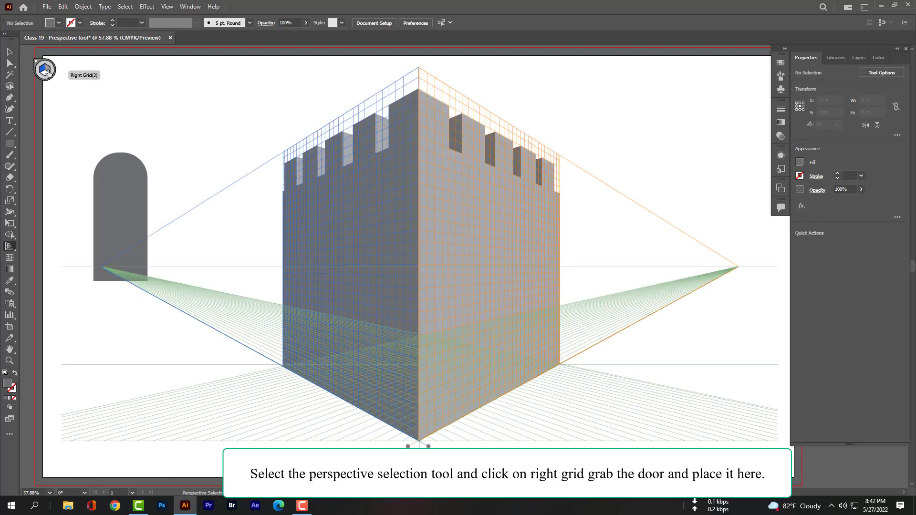
click(49, 71)
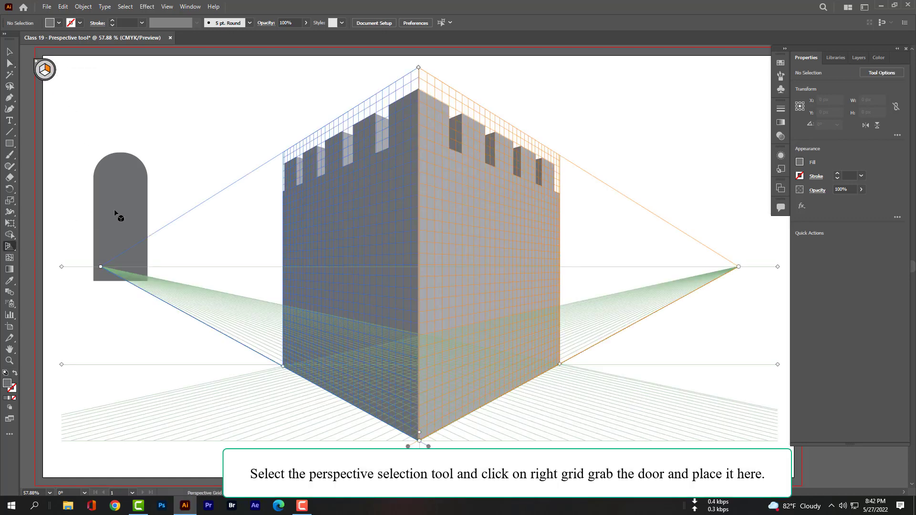
drag(9, 246, 38, 260)
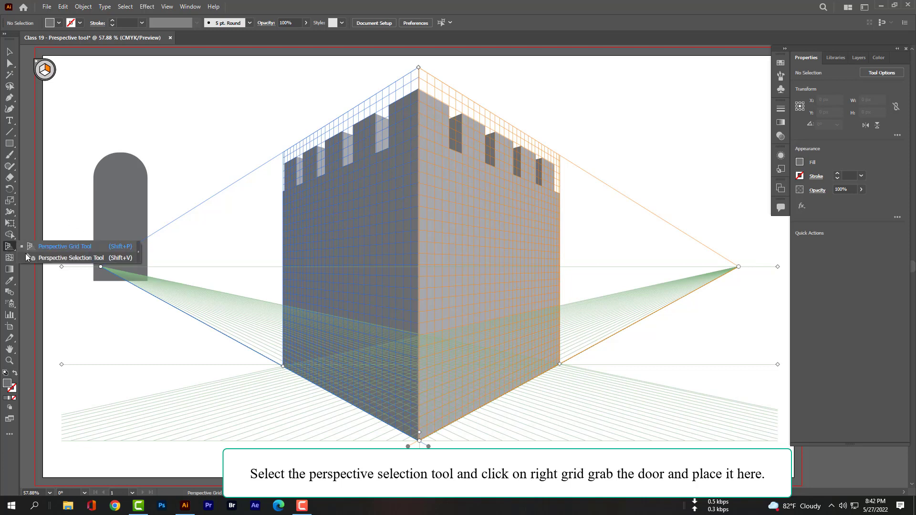
drag(125, 203, 189, 174)
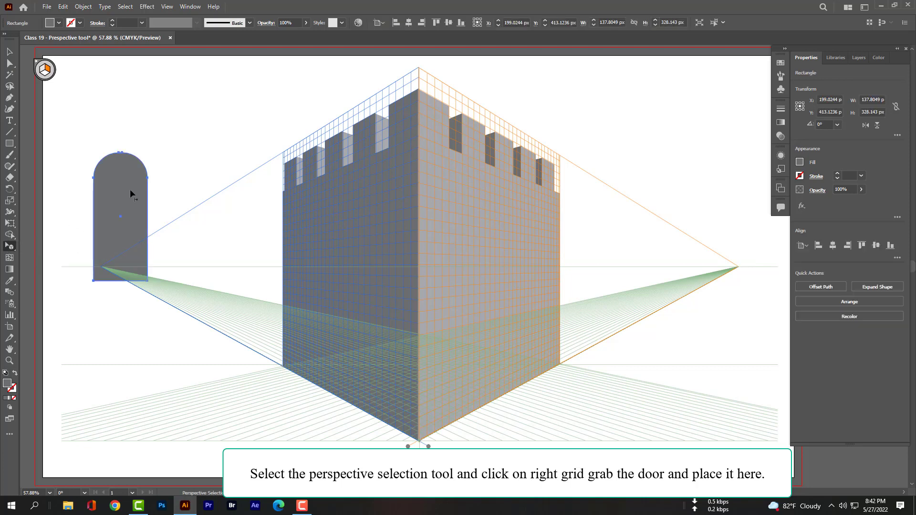
drag(190, 174, 510, 337)
drag(513, 305, 513, 306)
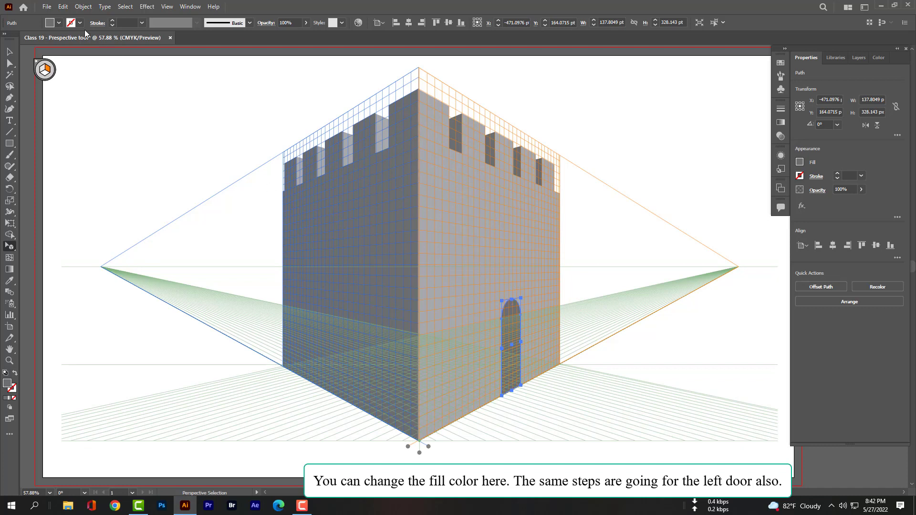
Fill the door dark brown and hide the perspective grid.
click(59, 23)
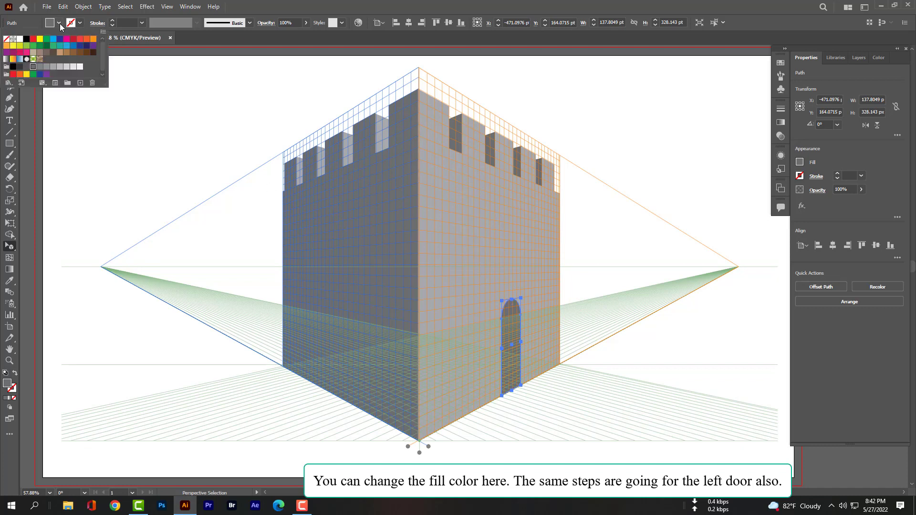
click(13, 67)
click(20, 67)
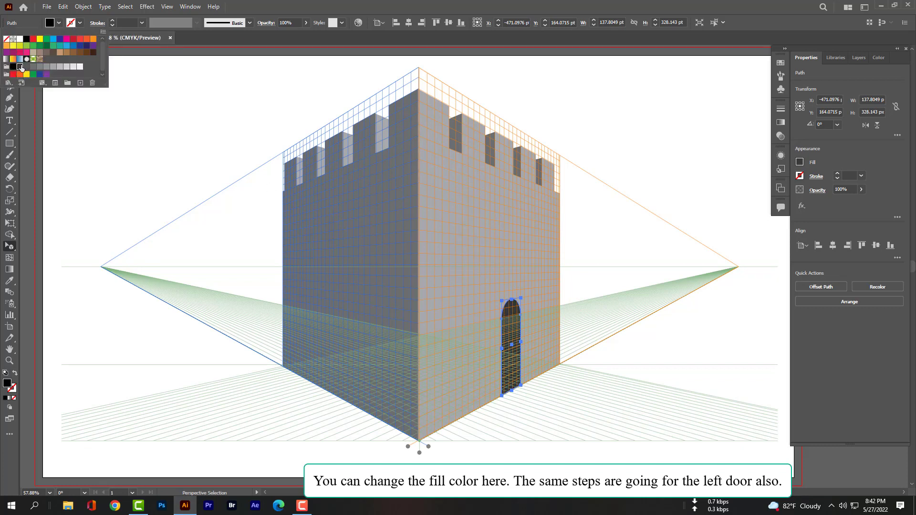
click(61, 67)
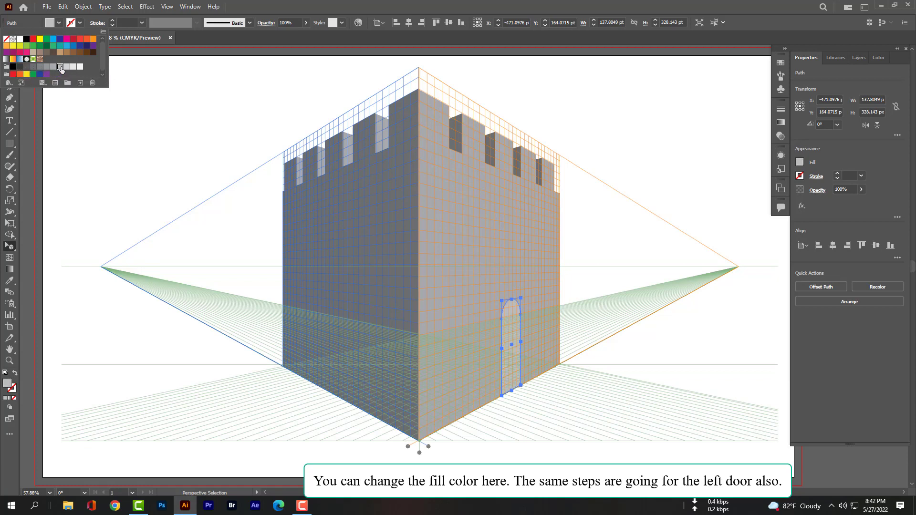
click(73, 52)
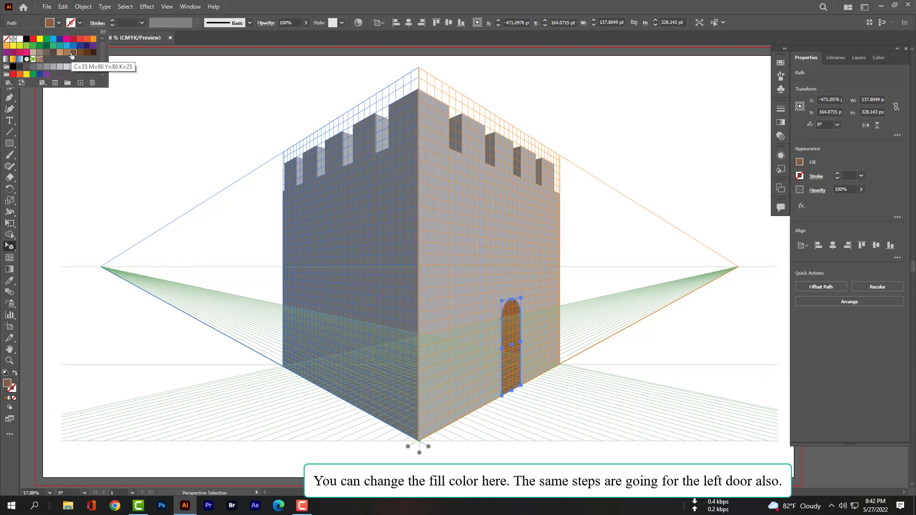
click(53, 52)
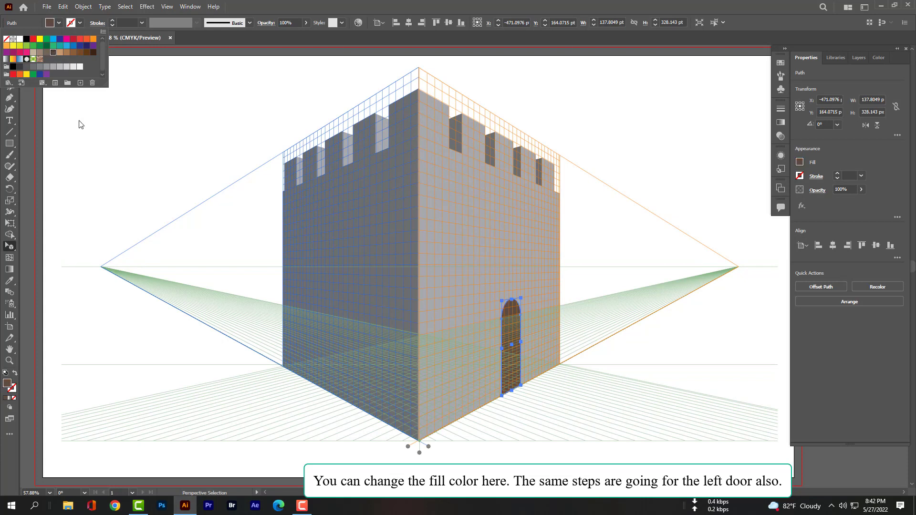
click(129, 125)
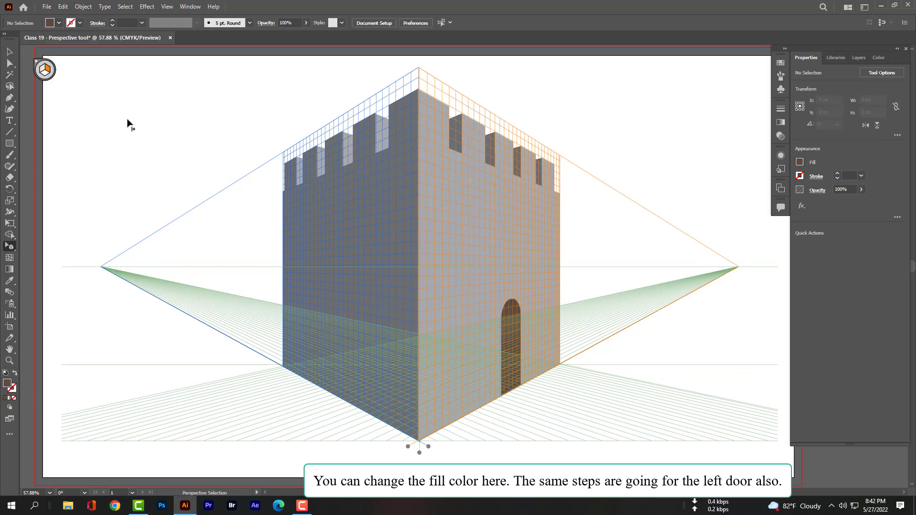
key(ctrl+shift+i)
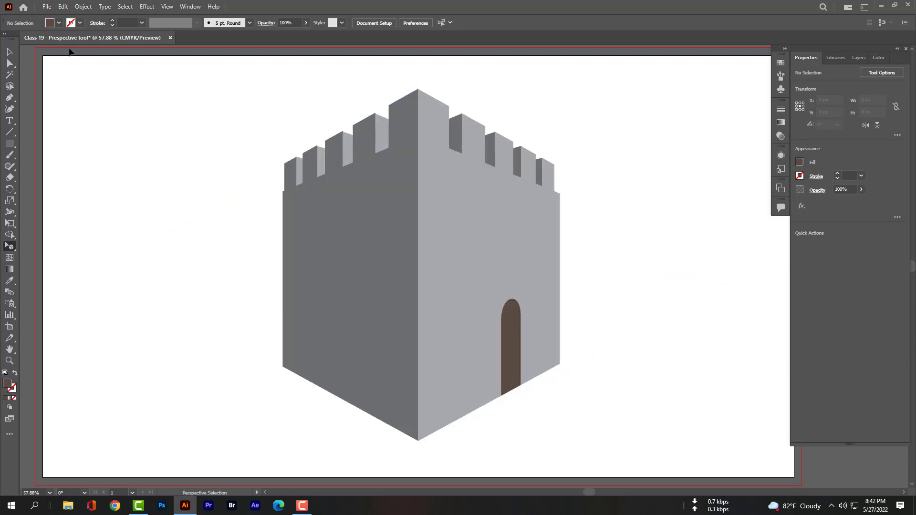
Draw a taller brown rectangle left of the tower and select its two top anchors to arch them.
click(9, 144)
click(36, 142)
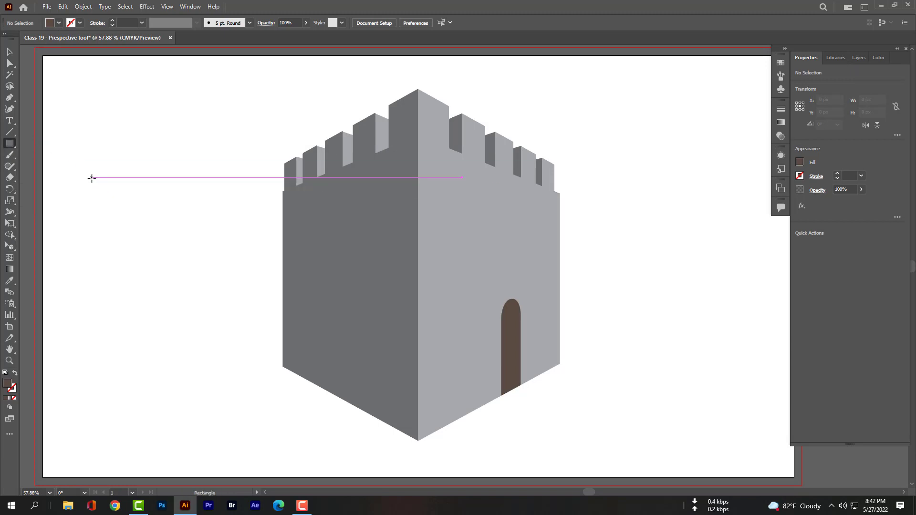
mouse_move(92, 177)
mouse_down()
mouse_move(153, 267)
mouse_move(159, 353)
mouse_up()
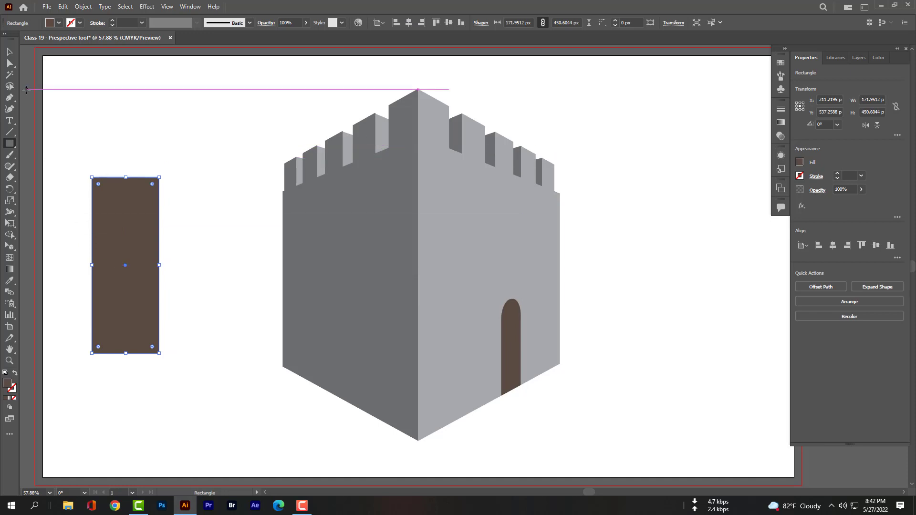
click(9, 63)
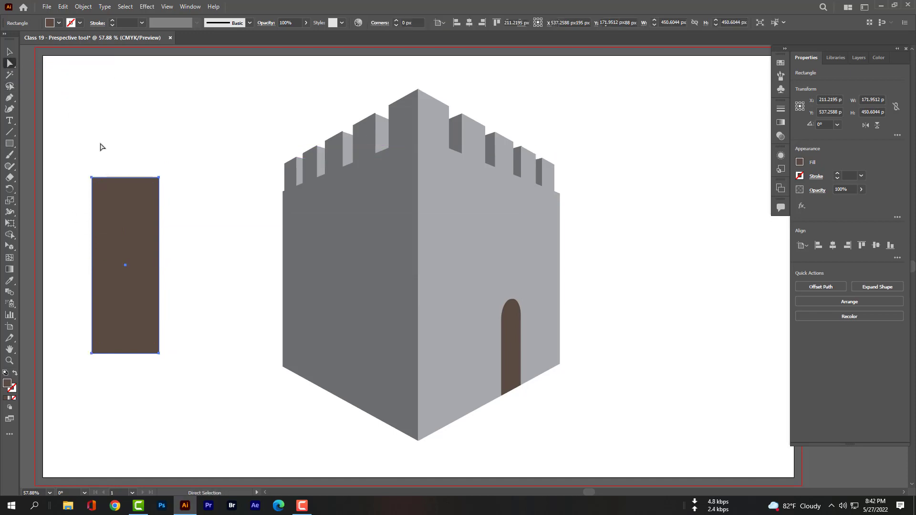
mouse_move(74, 163)
mouse_down()
mouse_move(174, 209)
mouse_move(163, 196)
mouse_move(145, 239)
mouse_up()
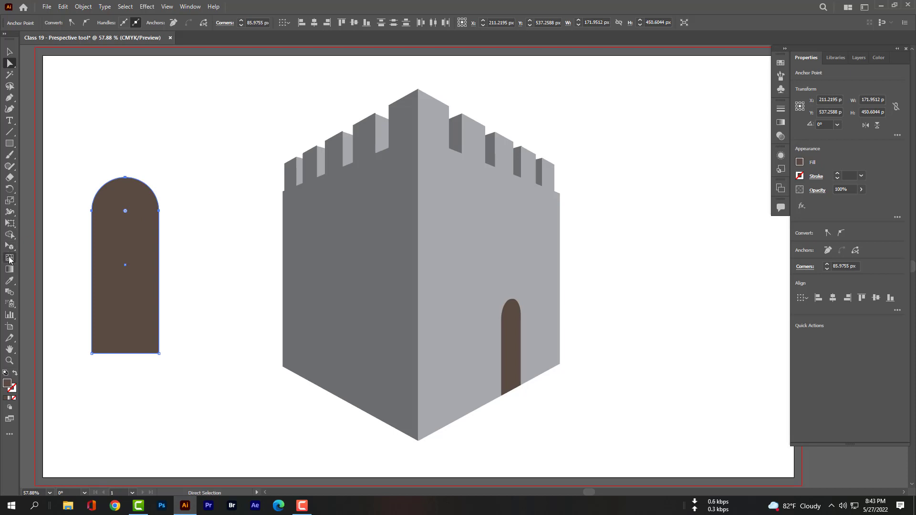
drag(9, 246, 74, 258)
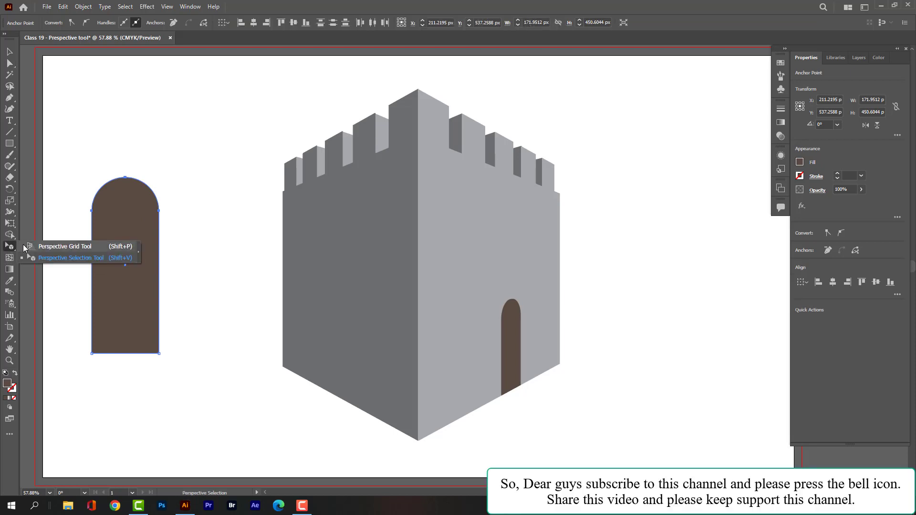
Show the perspective grid over the tower again with the left plane active.
click(9, 247)
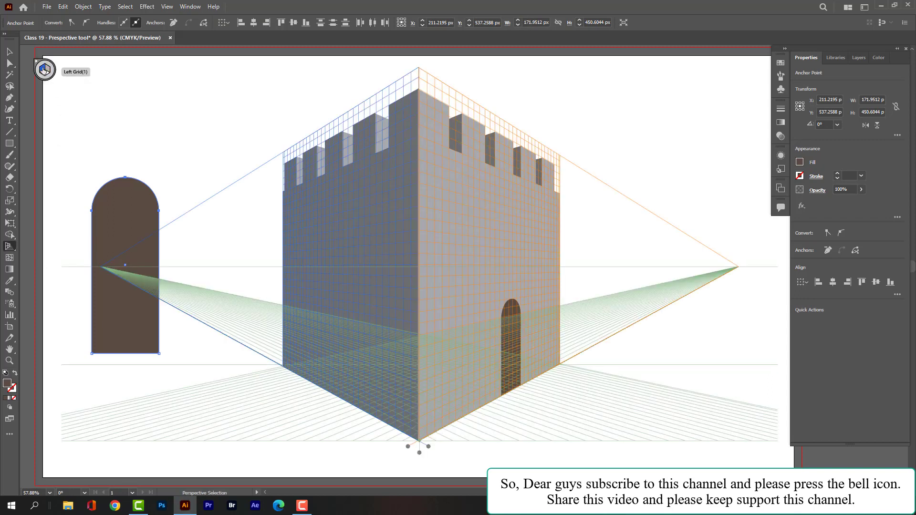
click(9, 248)
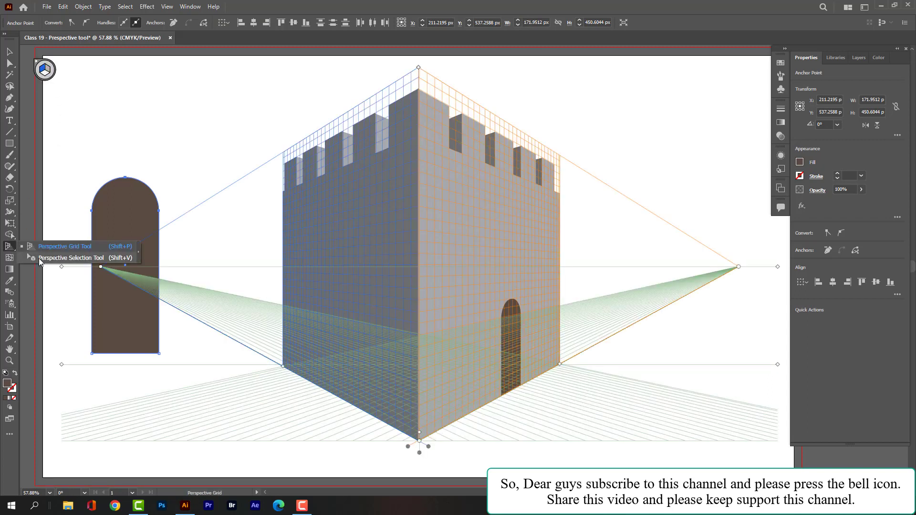